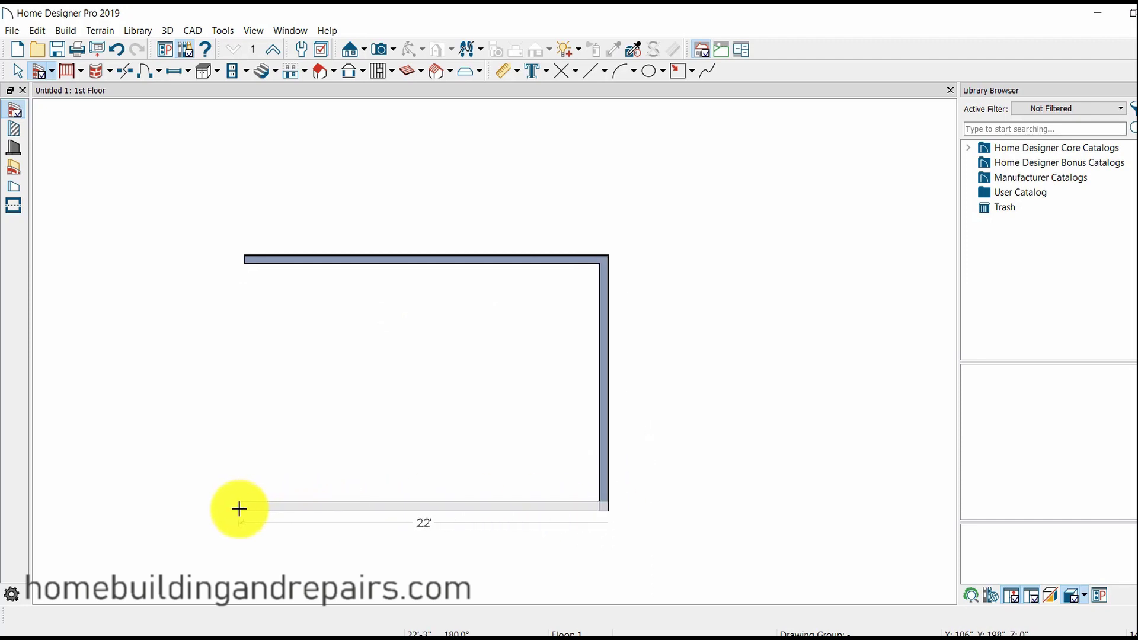
Complete the rectangular exterior wall outline with its lower and left walls, about 21'-9" by 15'-2" overall
click(239, 509)
click(246, 261)
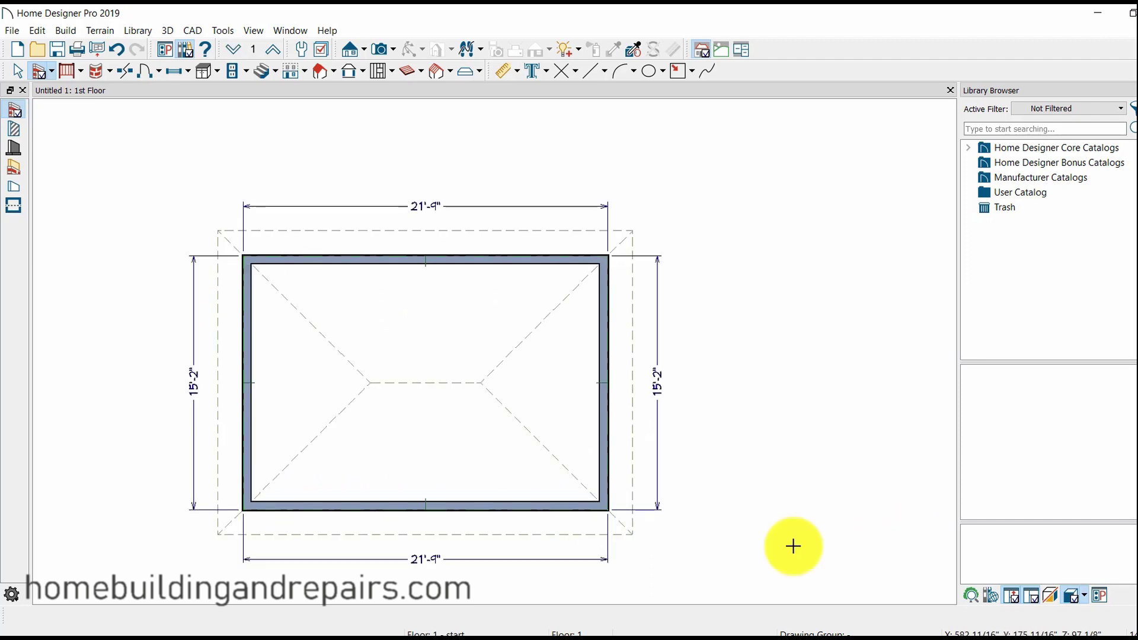
Draw a second block of exterior walls offset from the rectangle's upper-right corner, about 17'-11" by 12'-11"
middle_drag(470, 477, 561, 431)
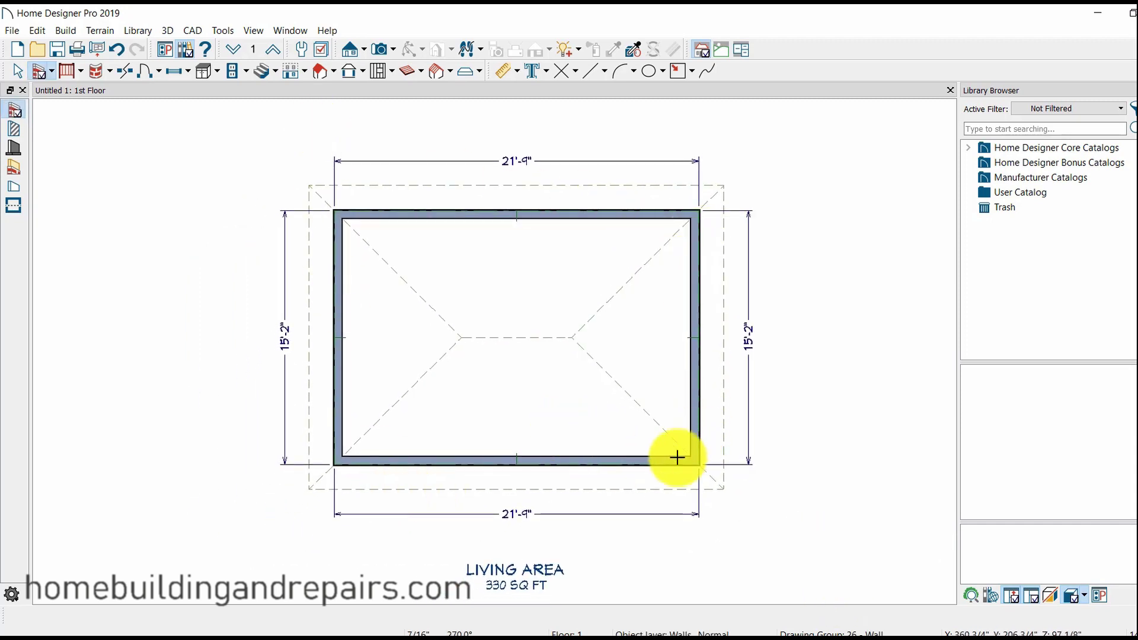
scroll(550, 404, down, 2)
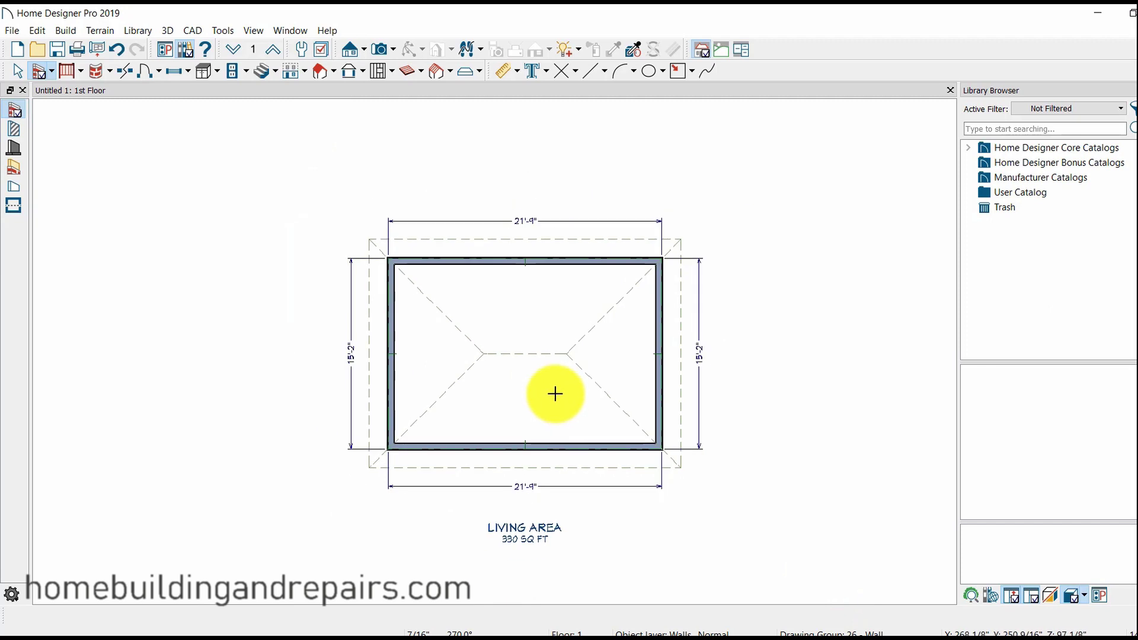
middle_drag(574, 388, 424, 381)
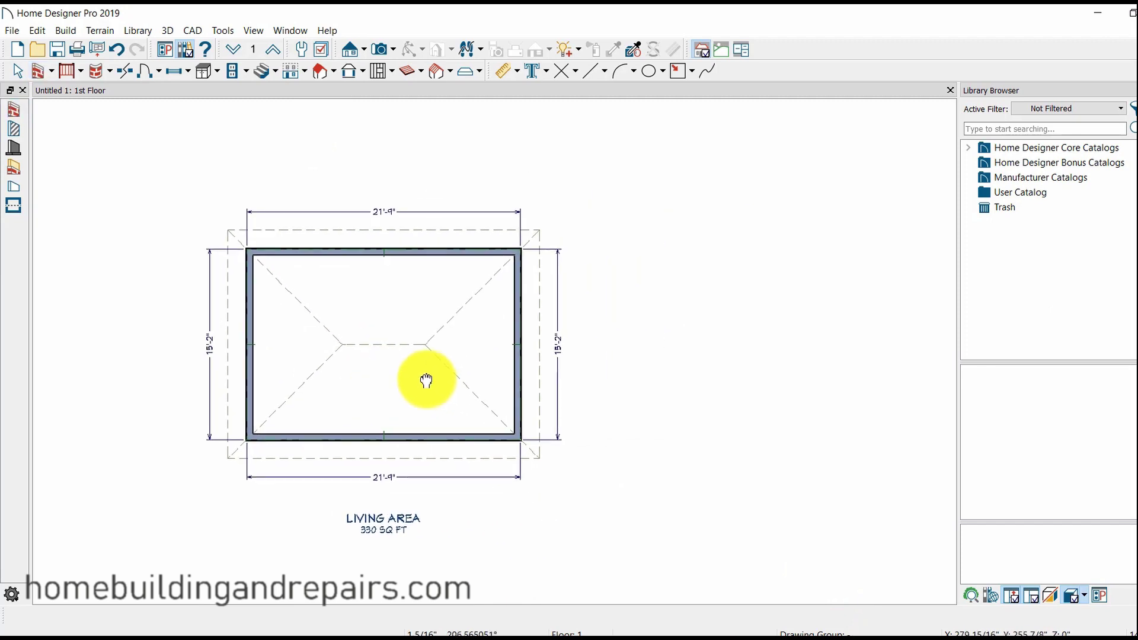
click(15, 110)
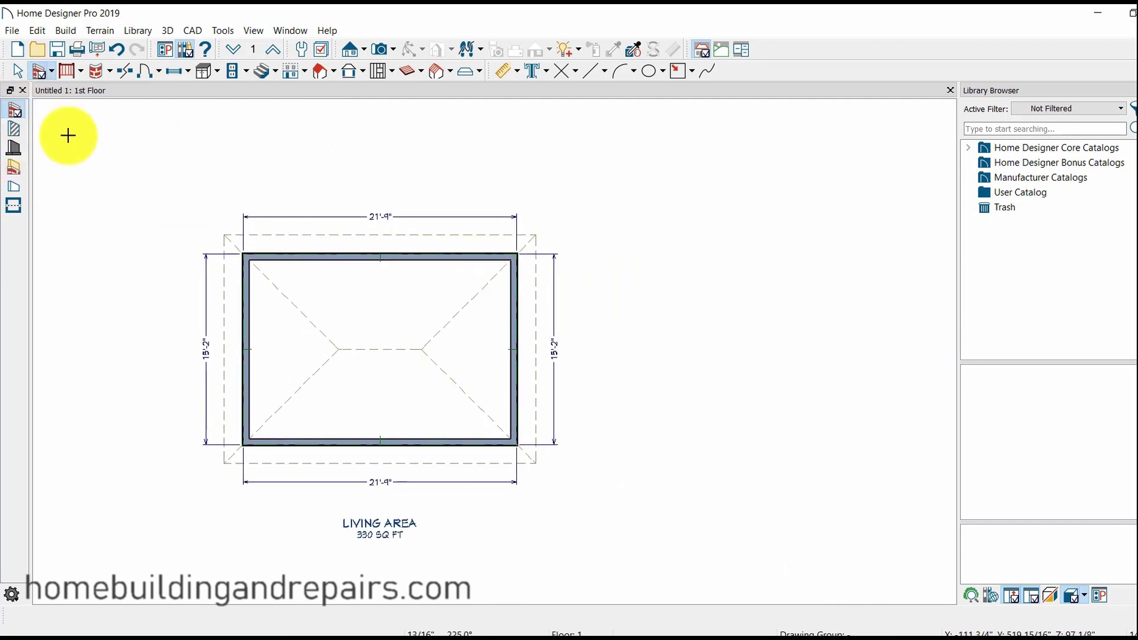
drag(435, 254, 517, 339)
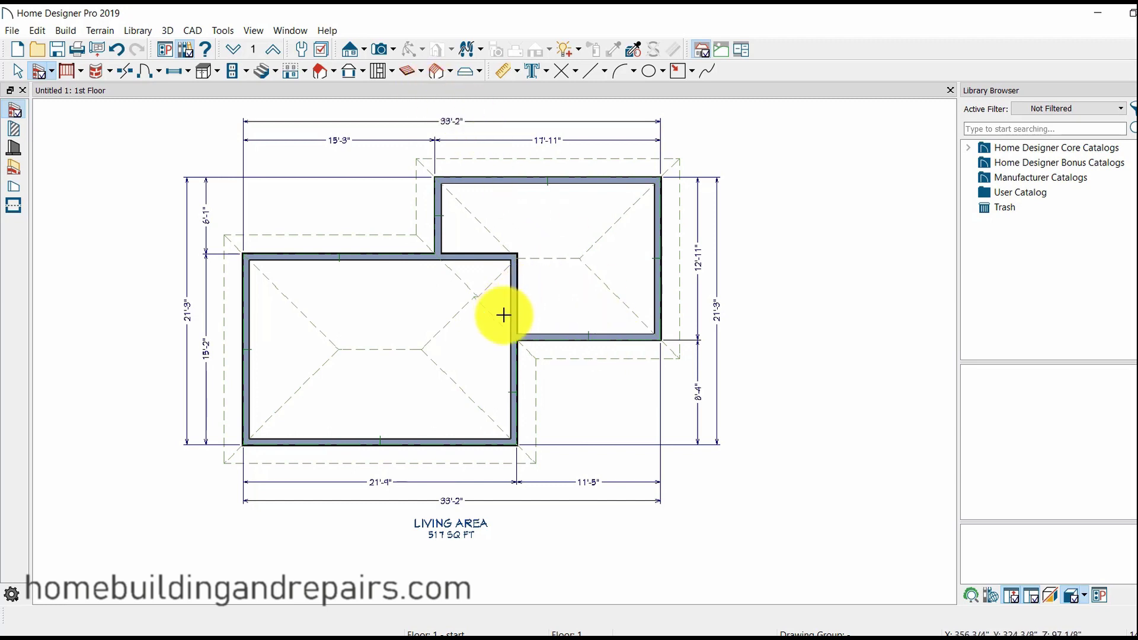
Create a Perspective Full Overview of the house and inspect the hip roof from several sides
middle_drag(503, 308, 514, 262)
click(384, 48)
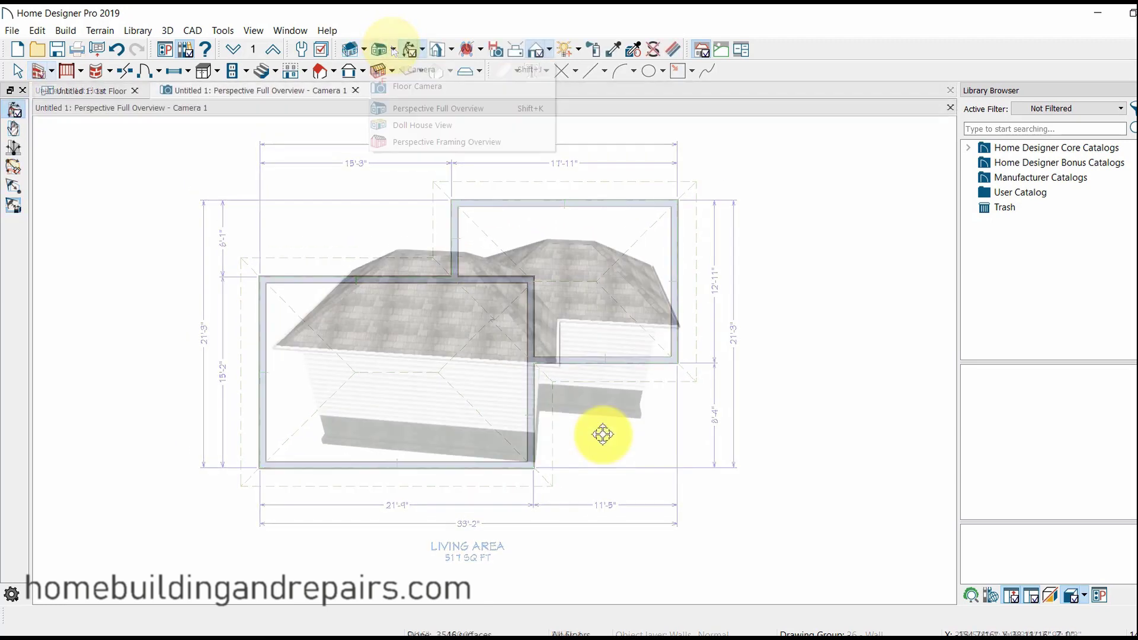
drag(733, 436, 389, 401)
scroll(501, 408, up, 1)
scroll(529, 420, up, 2)
drag(632, 421, 823, 422)
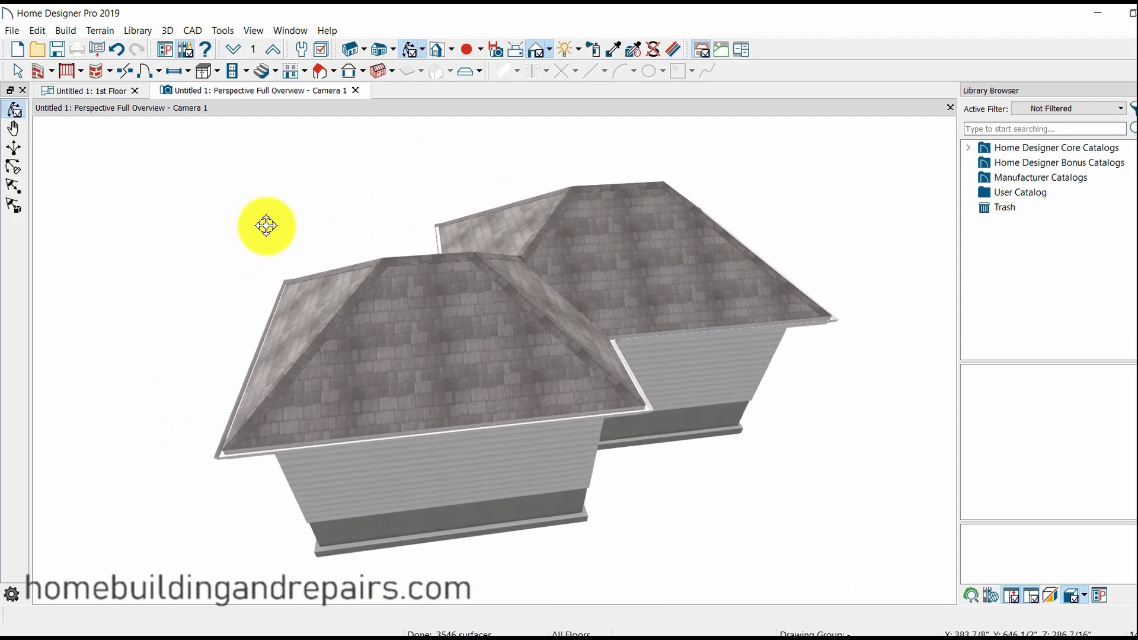
In the floor plan, move the second block's right and lower walls outward to about 23'-9" by 17'-4", and inspect the roof in the perspective overview
click(109, 89)
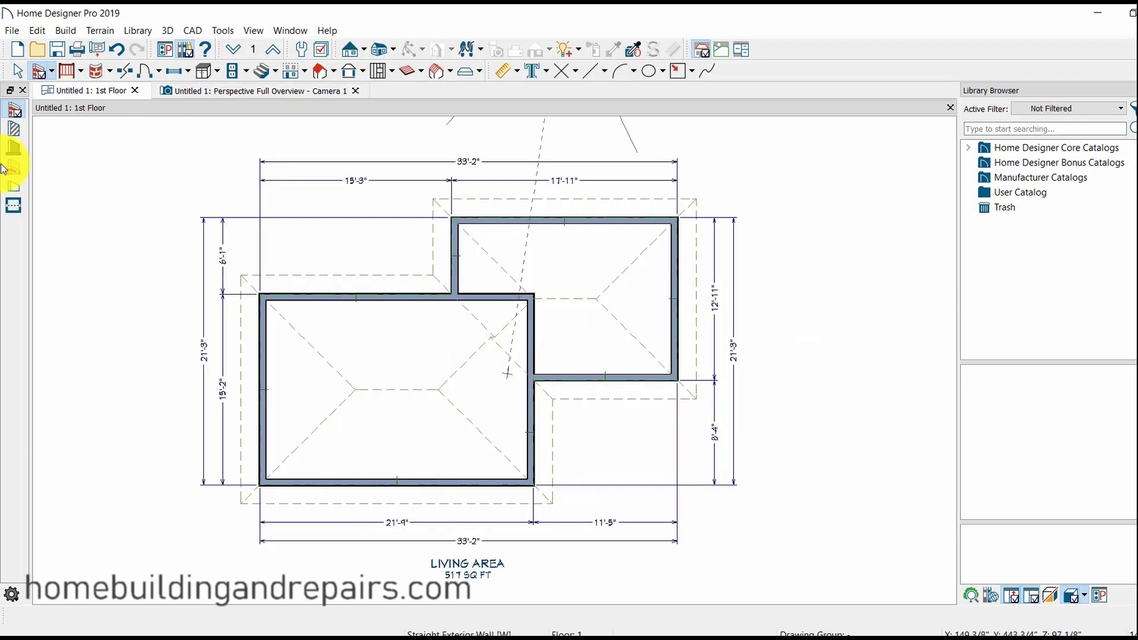
click(19, 73)
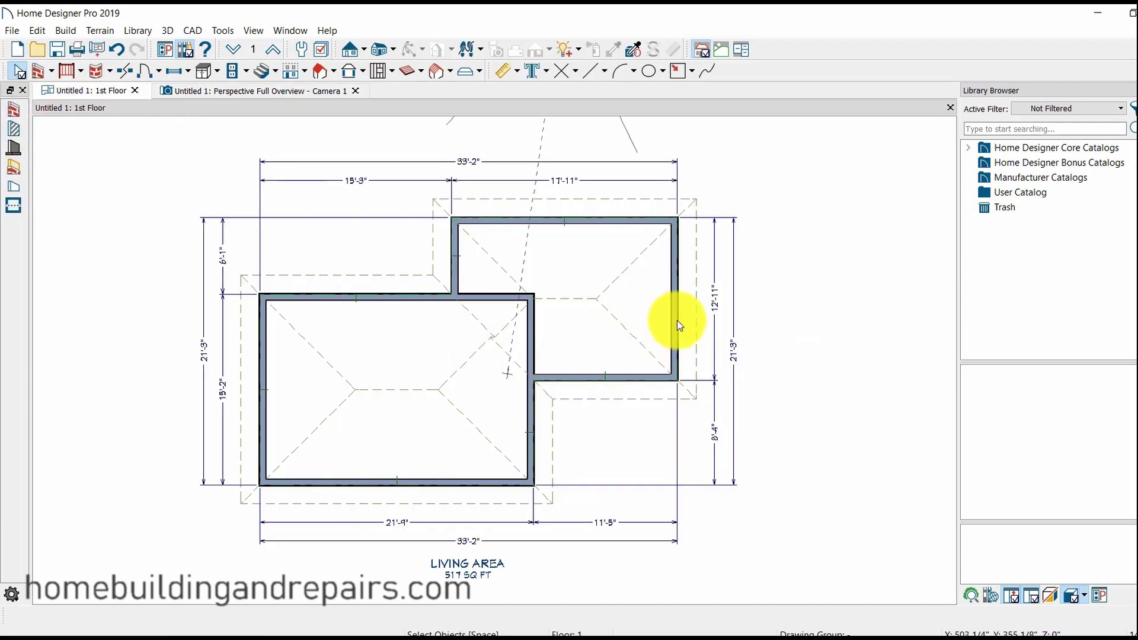
click(674, 320)
drag(676, 317, 749, 323)
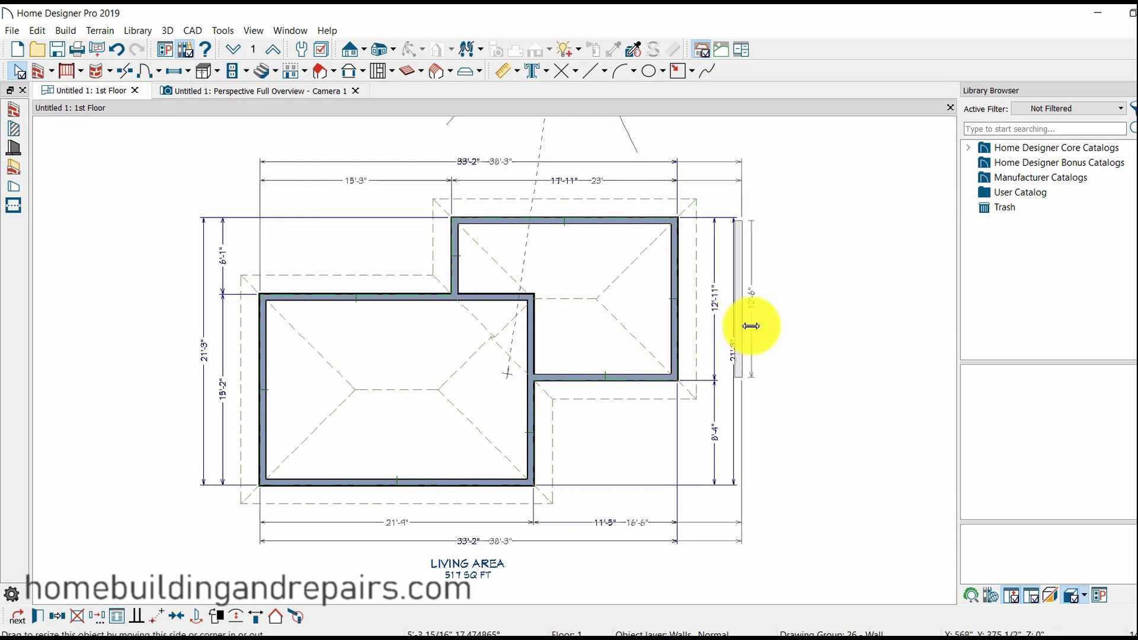
click(643, 378)
drag(644, 377, 635, 435)
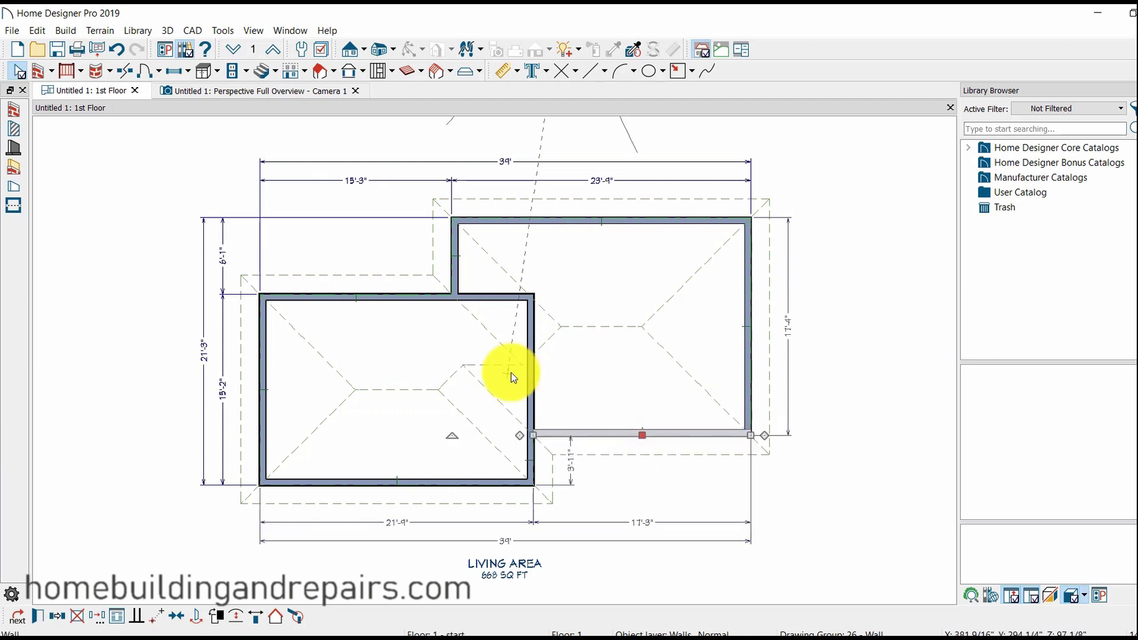
click(252, 90)
drag(503, 287, 594, 529)
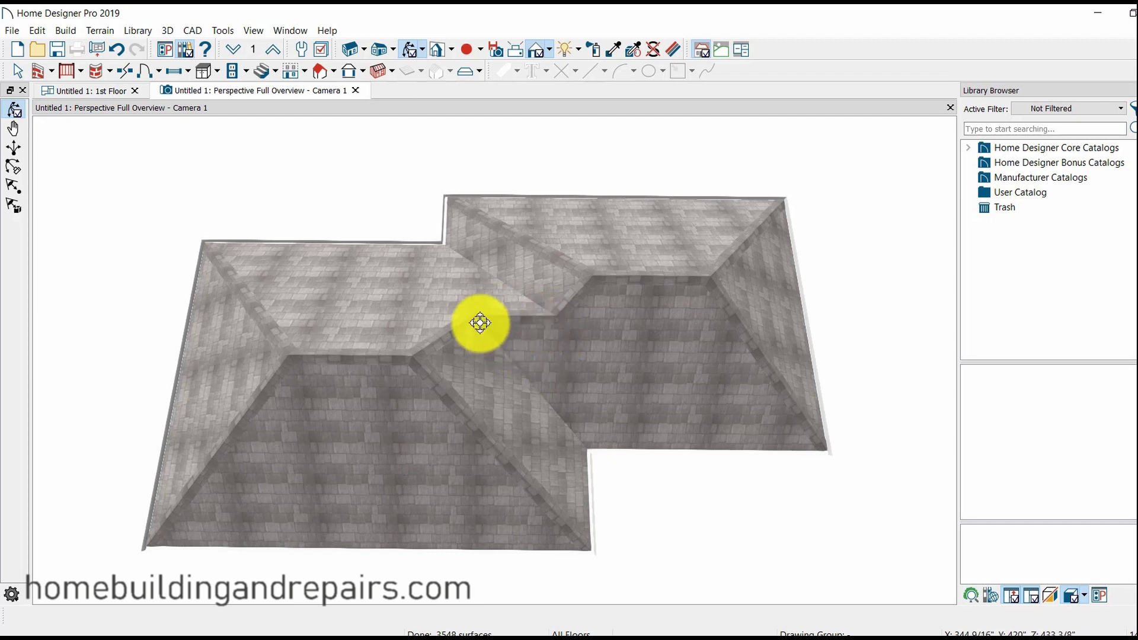
drag(577, 353, 144, 160)
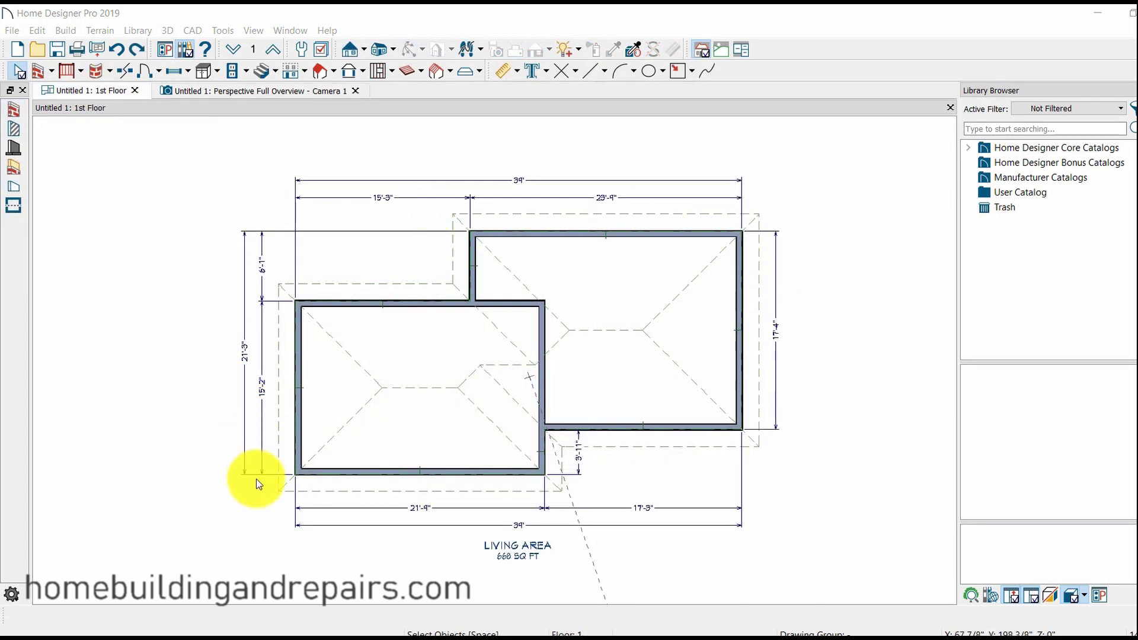
Set the default roof pitch to 10 in 12
click(303, 51)
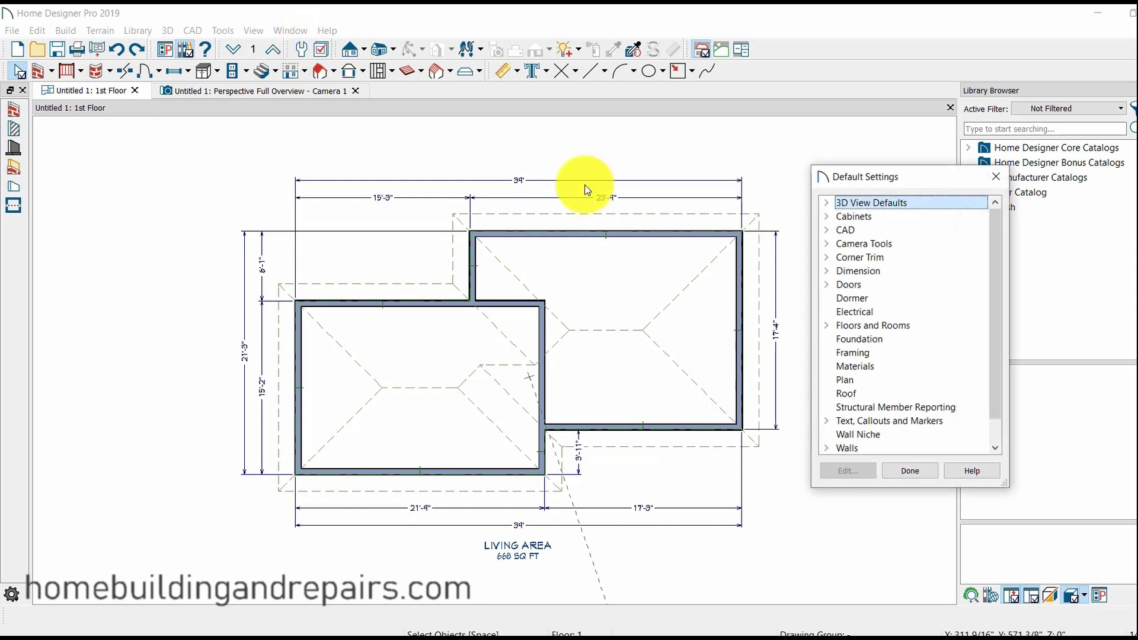
click(848, 394)
double_click(846, 393)
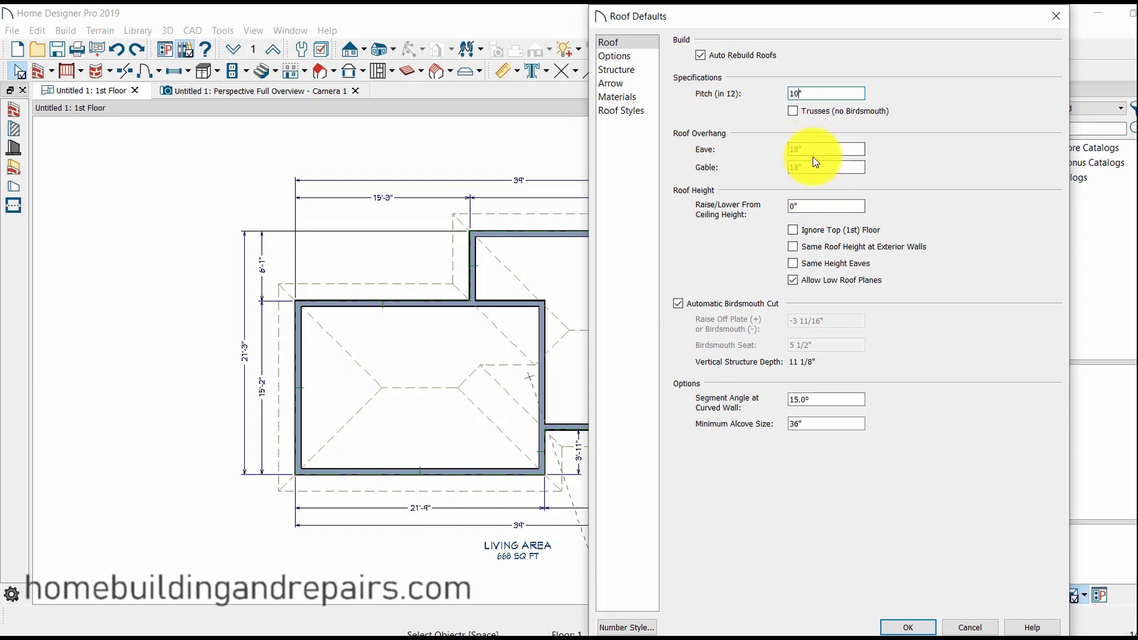
click(909, 627)
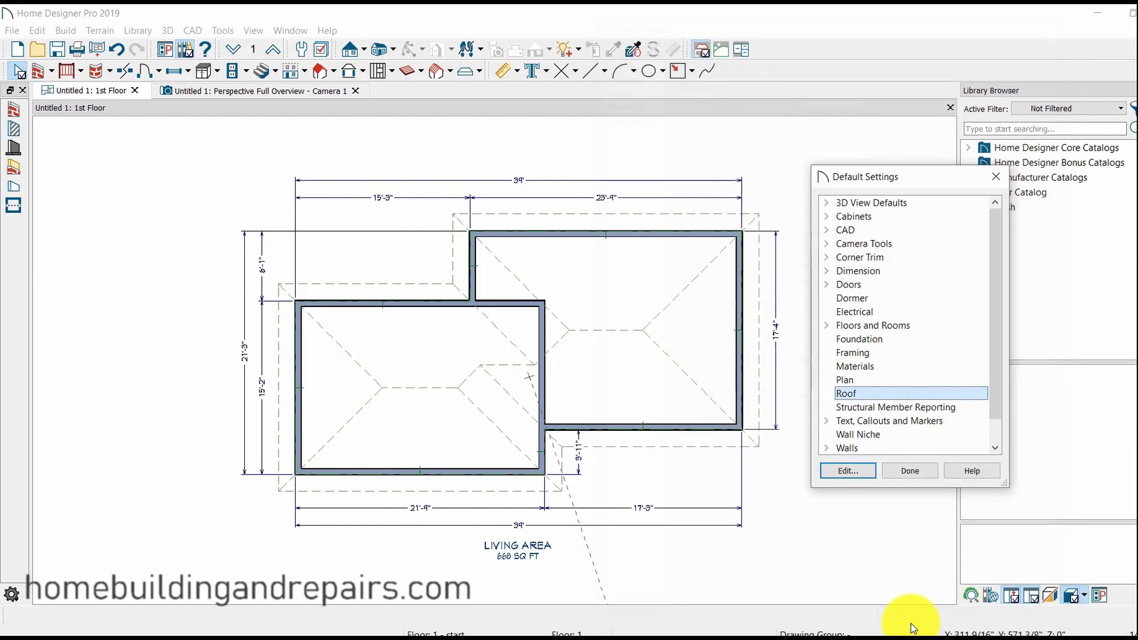
click(910, 471)
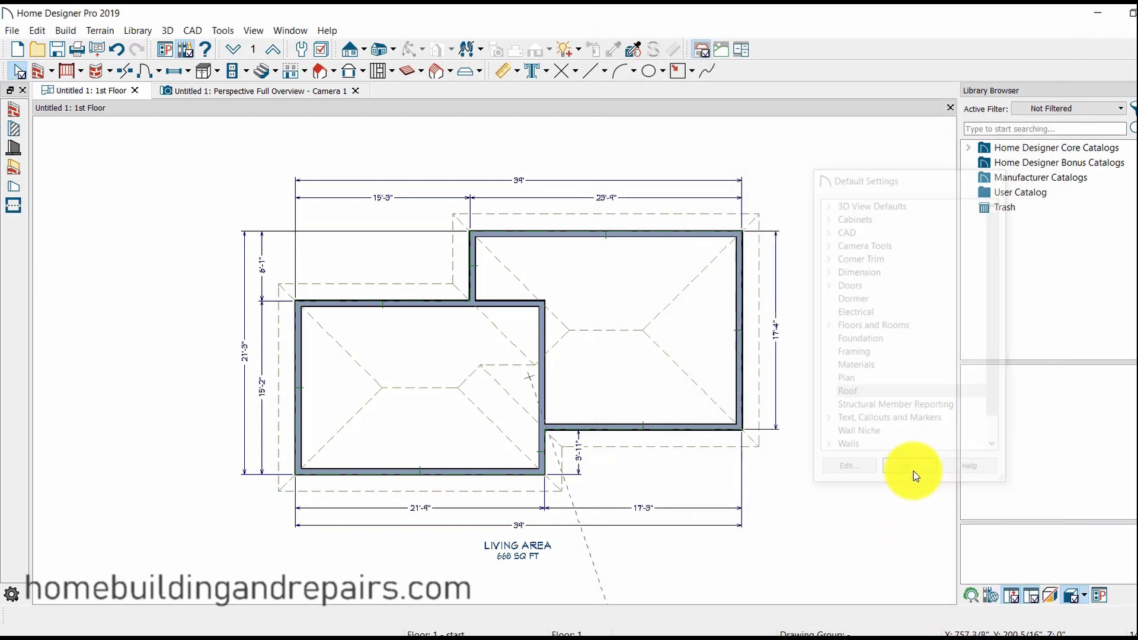
Examine the roof over both blocks from several sides in the perspective overview and compare it with the floor plan
click(257, 91)
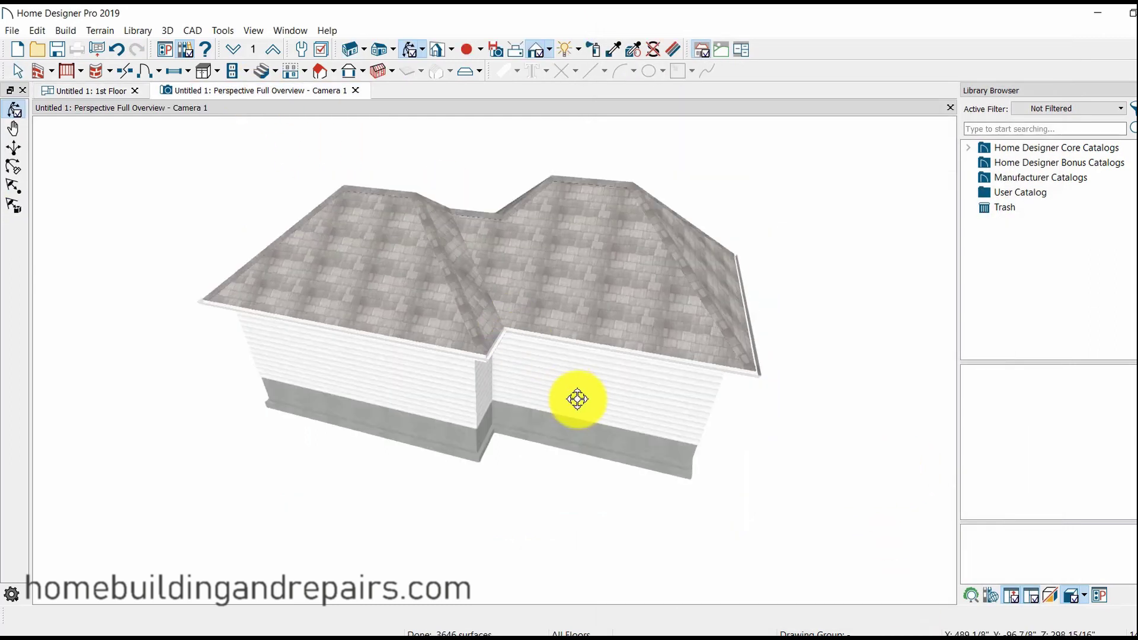
drag(508, 401, 622, 407)
mouse_move(718, 377)
mouse_down()
mouse_move(498, 386)
mouse_move(592, 361)
mouse_move(426, 376)
mouse_move(726, 359)
mouse_move(710, 363)
mouse_up()
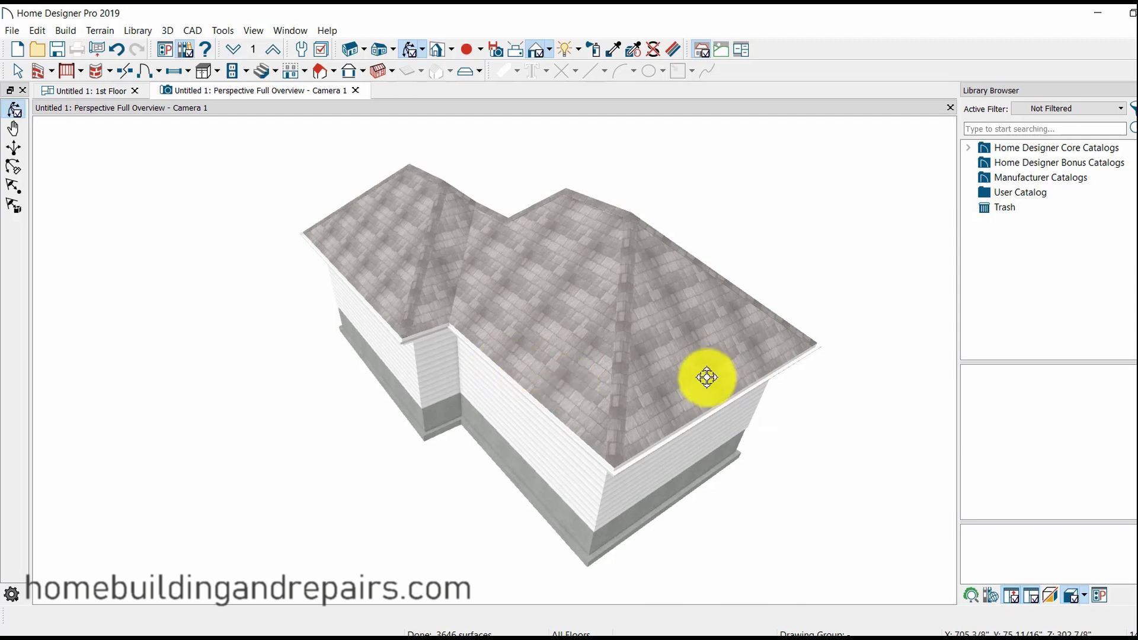
drag(709, 374, 450, 309)
drag(561, 424, 604, 371)
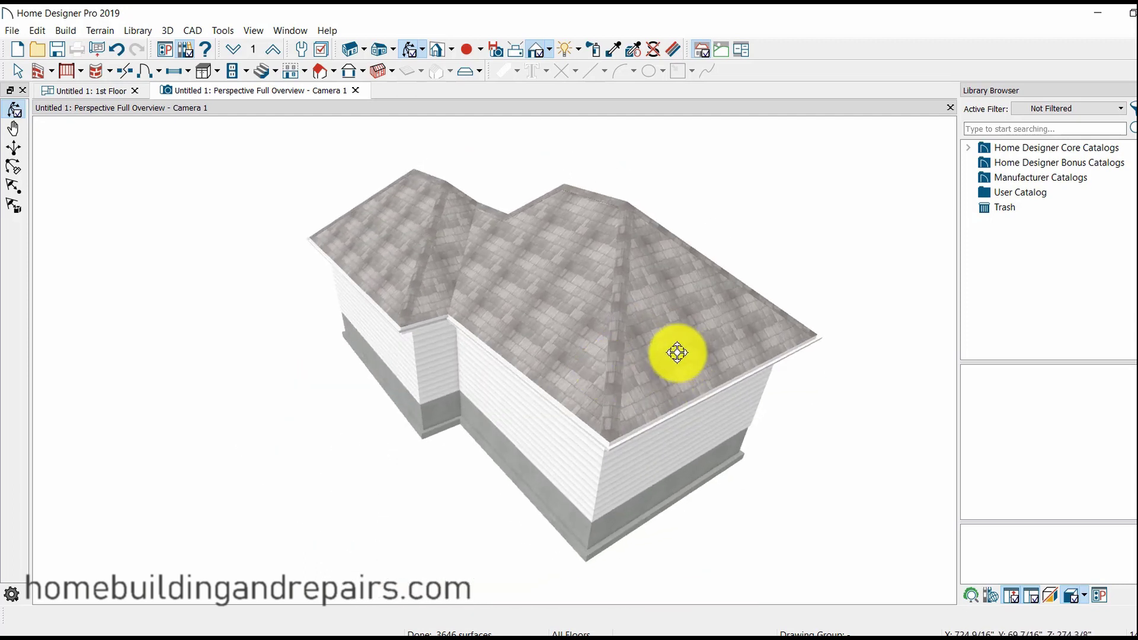
click(118, 92)
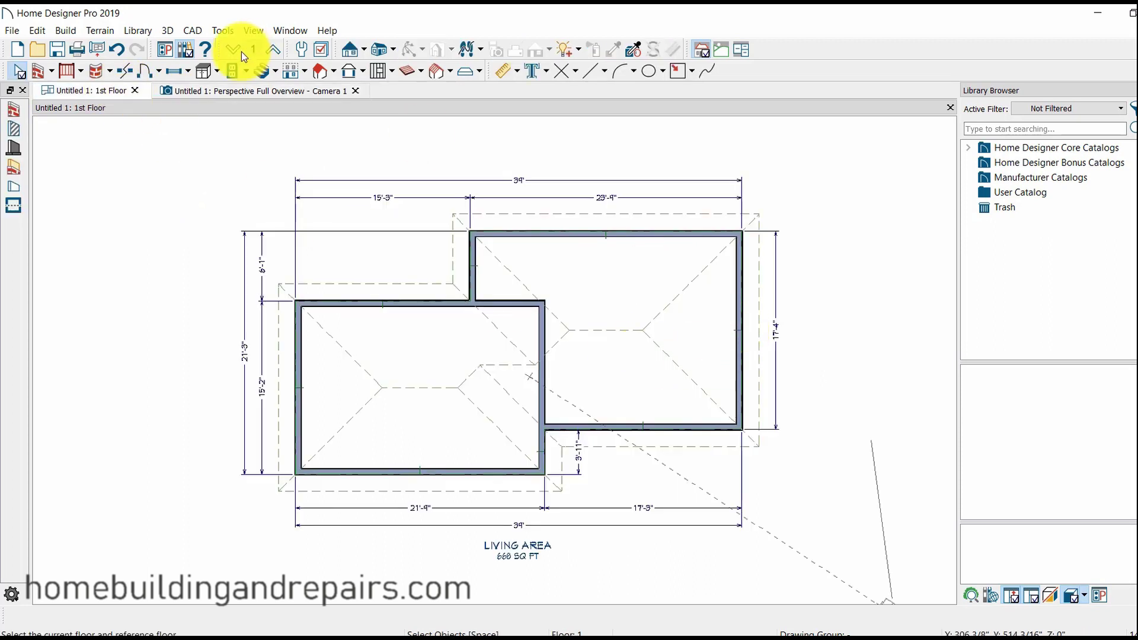
click(239, 90)
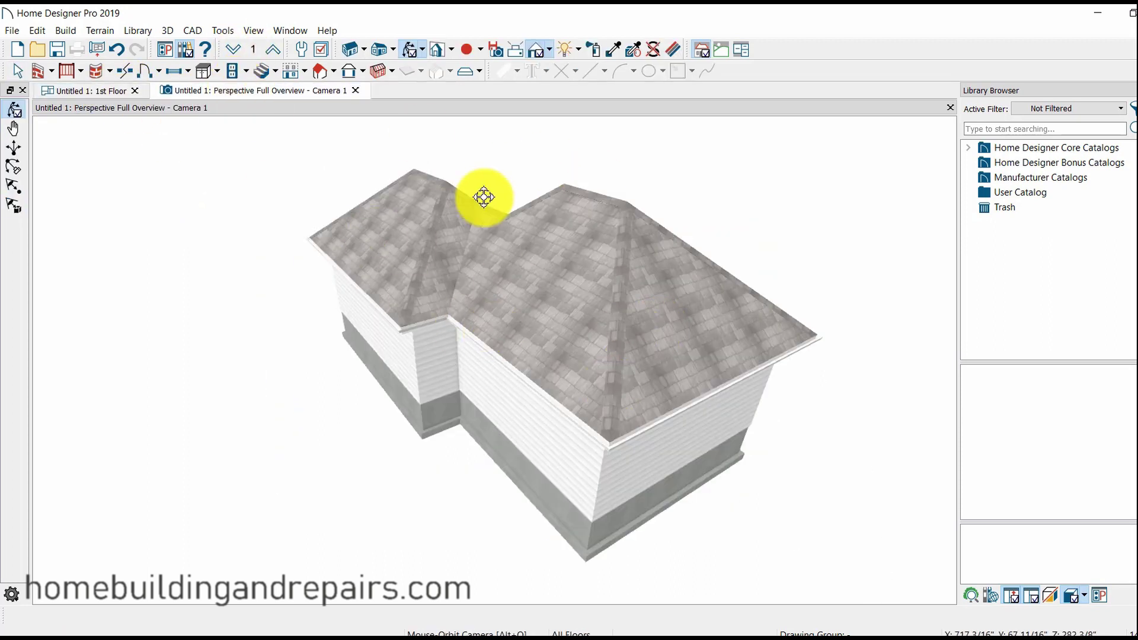
drag(581, 321, 754, 371)
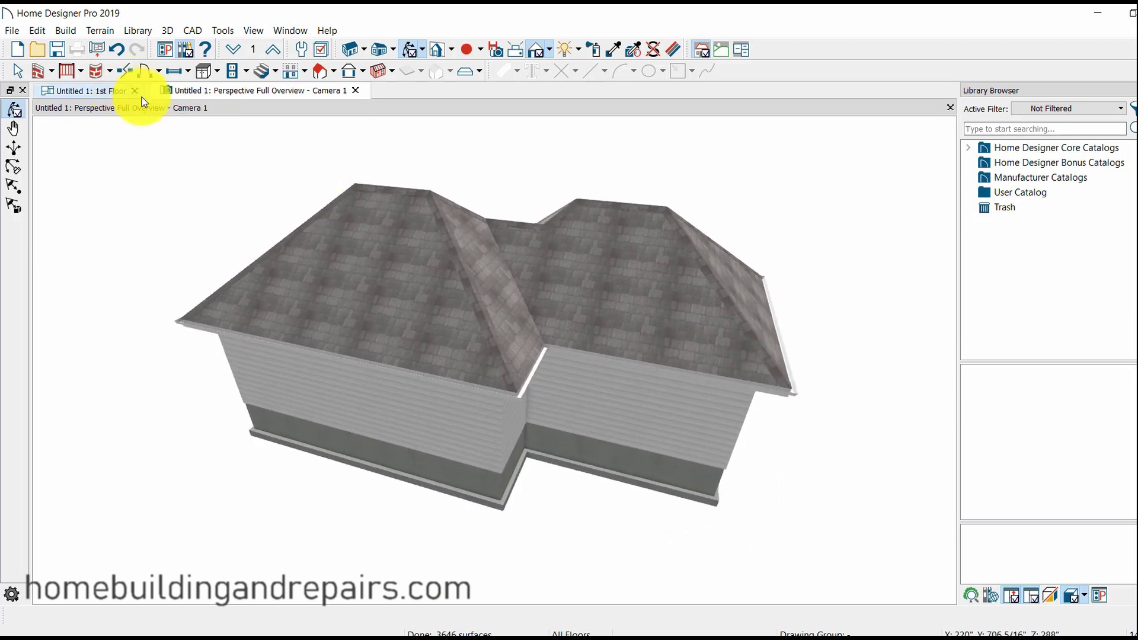
drag(861, 401, 759, 498)
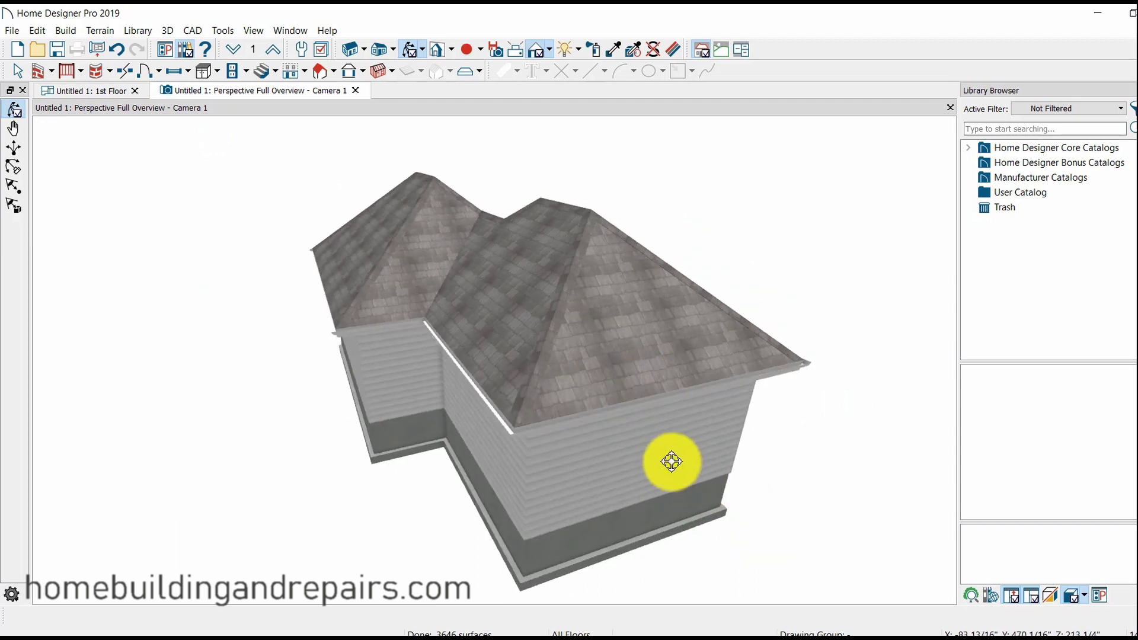
Set the roof pitch over the second block's right wall to 4 in 12 and inspect that roof plane in the perspective overview
click(101, 92)
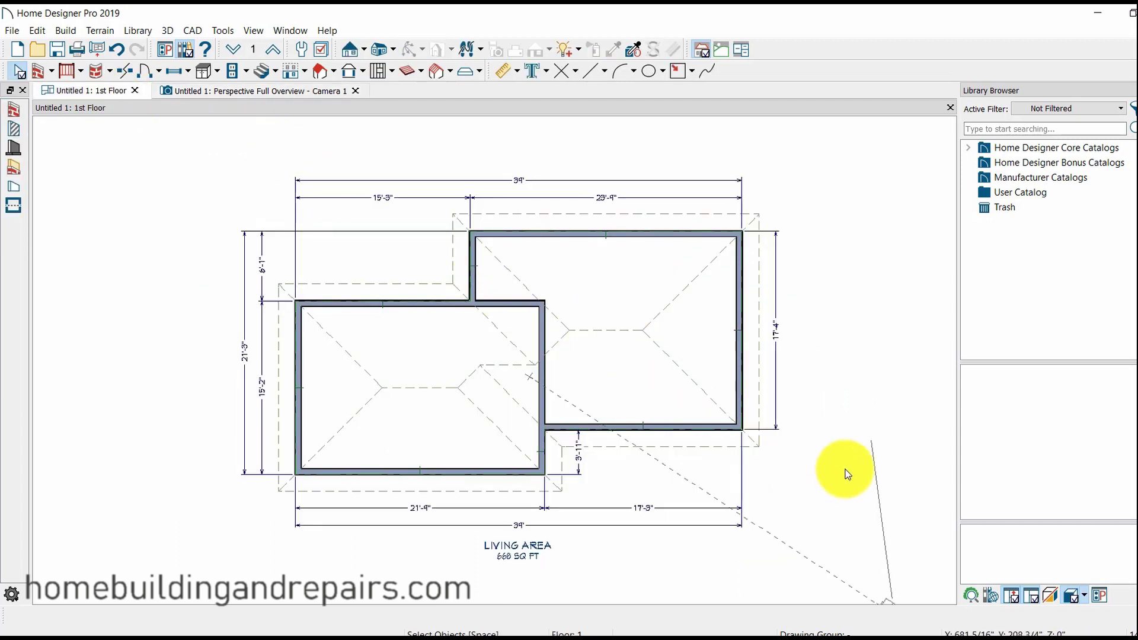
click(740, 346)
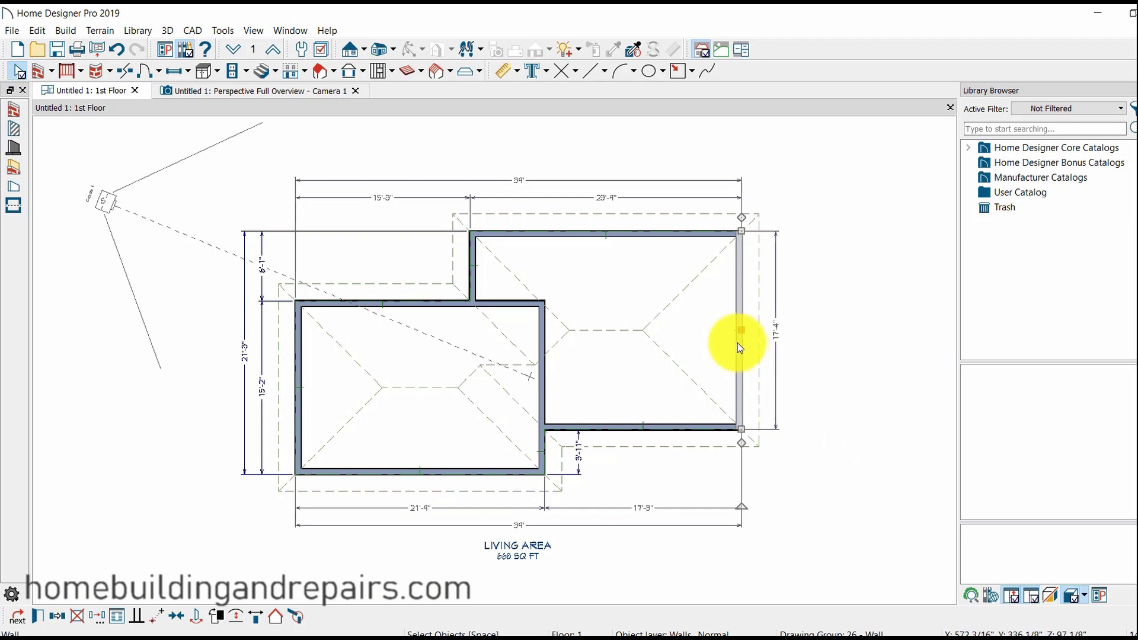
double_click(738, 344)
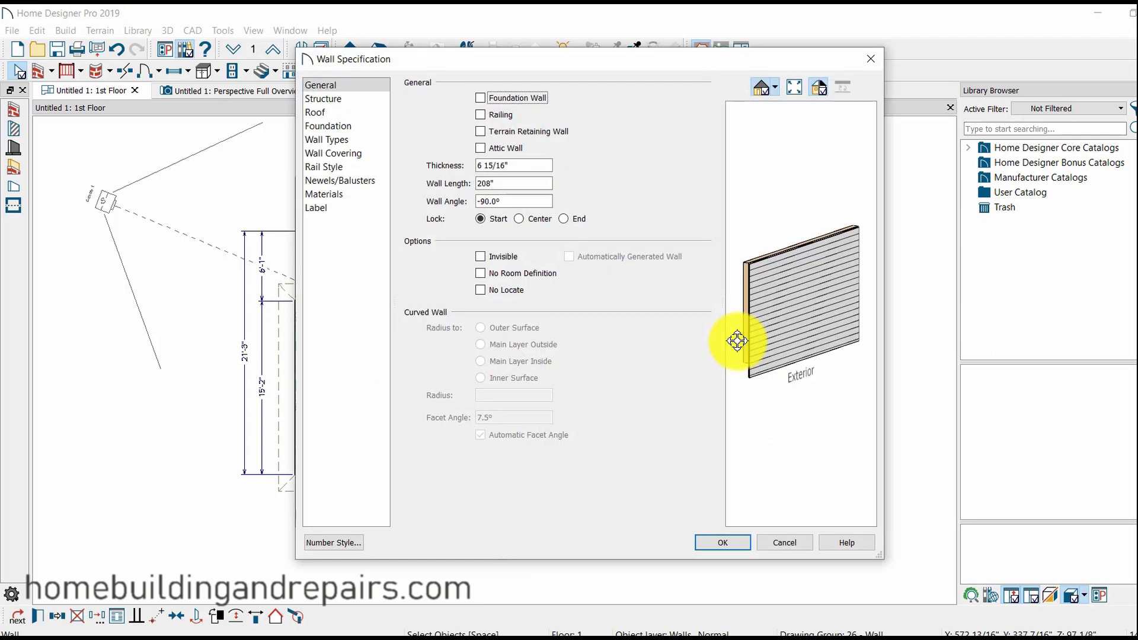
click(321, 112)
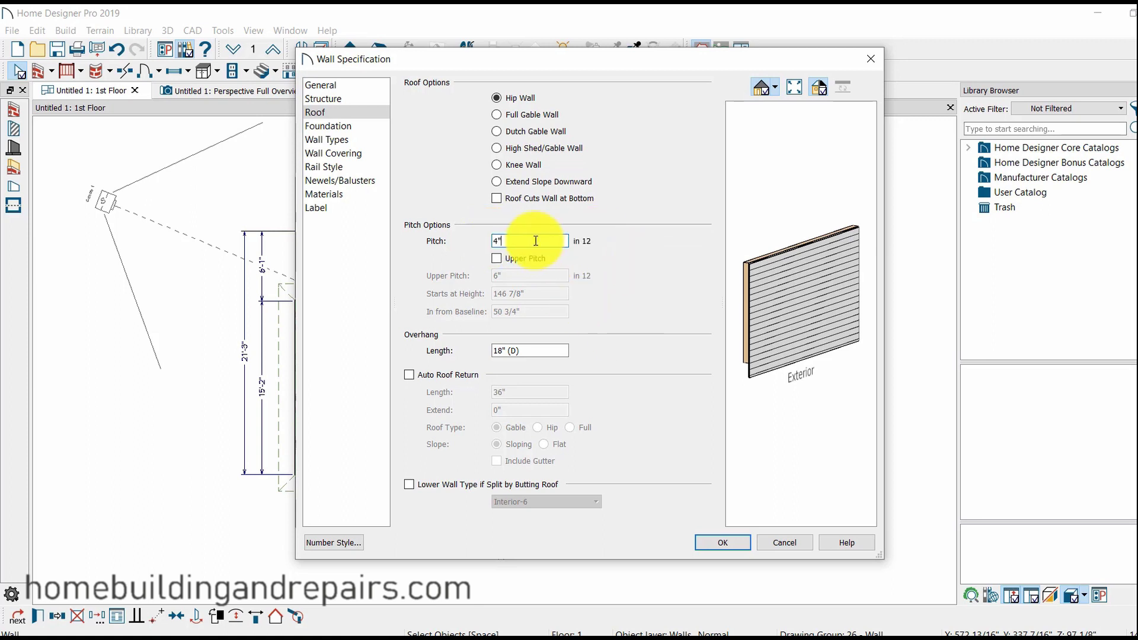
click(731, 543)
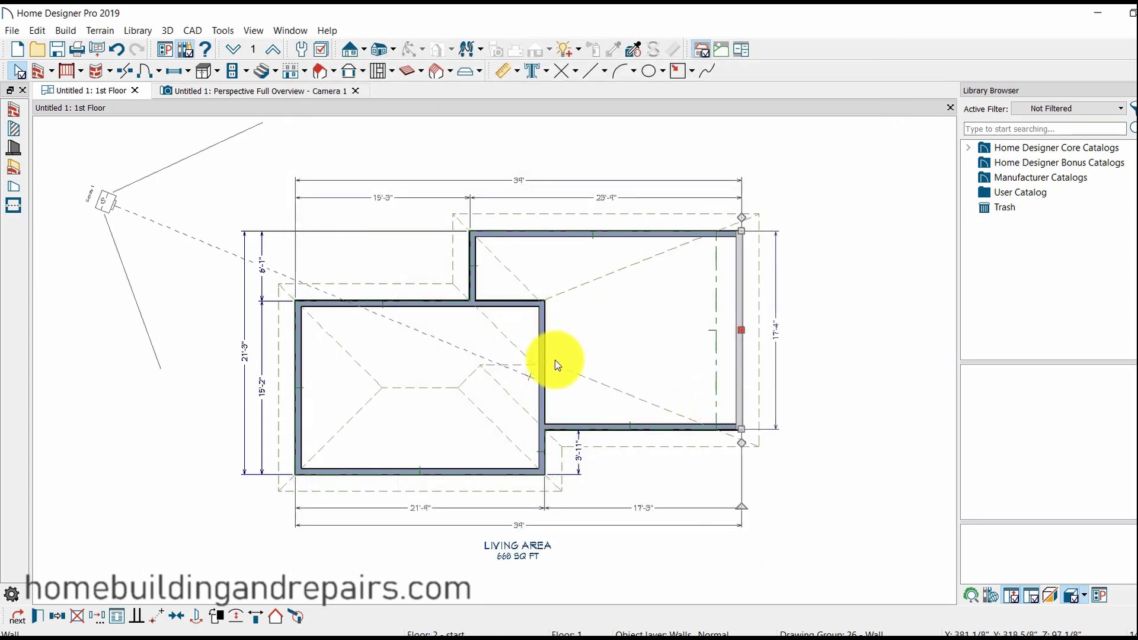
click(286, 94)
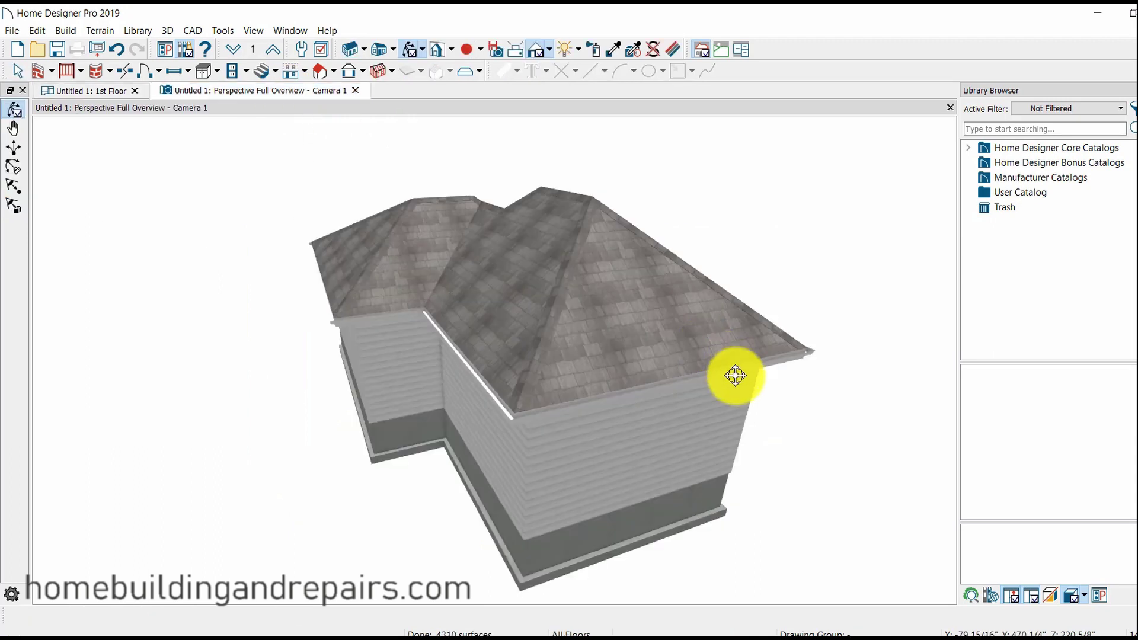
drag(414, 338, 668, 415)
drag(739, 406, 464, 393)
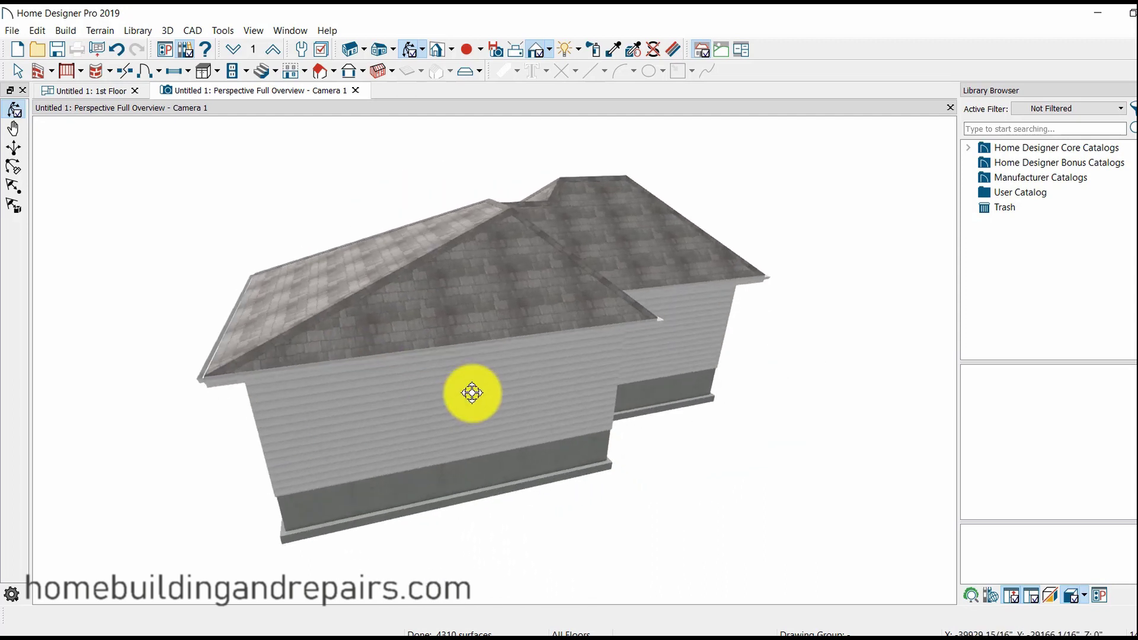
drag(354, 299, 581, 373)
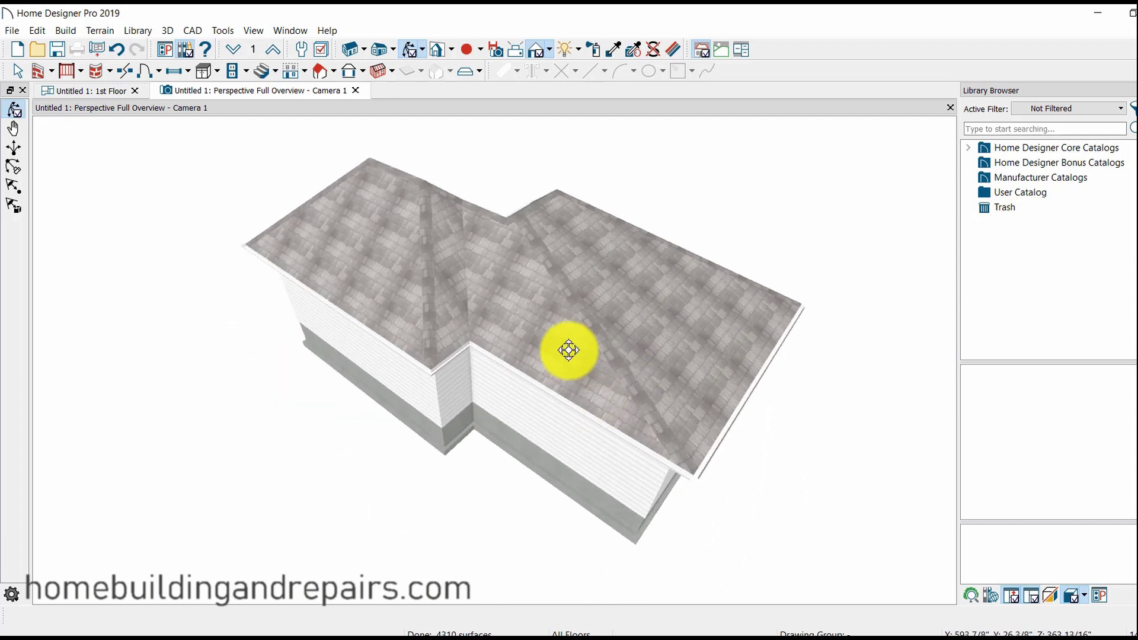
In the floor plan, set the roof pitch over the second block's lower wall to 4 in 12
click(109, 91)
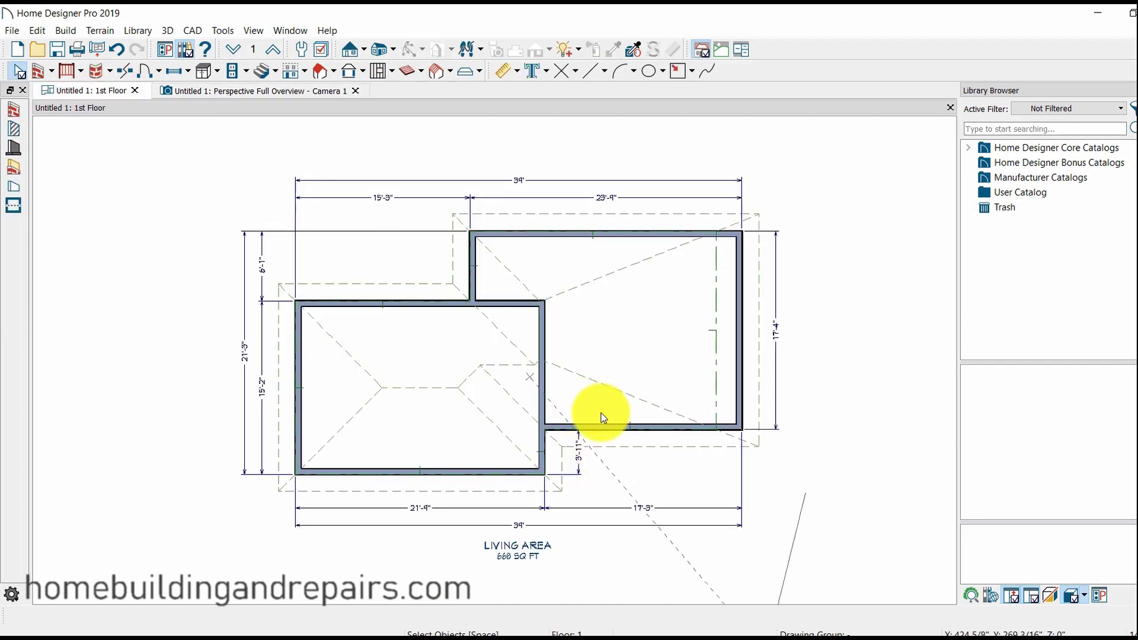
double_click(649, 428)
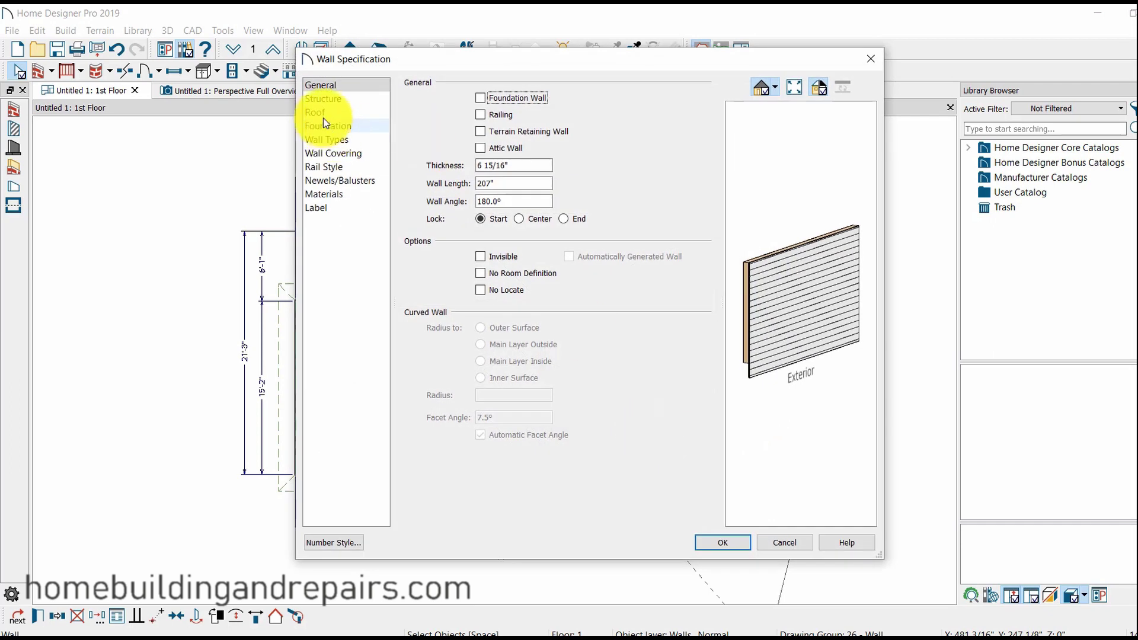
click(324, 112)
drag(531, 254, 469, 252)
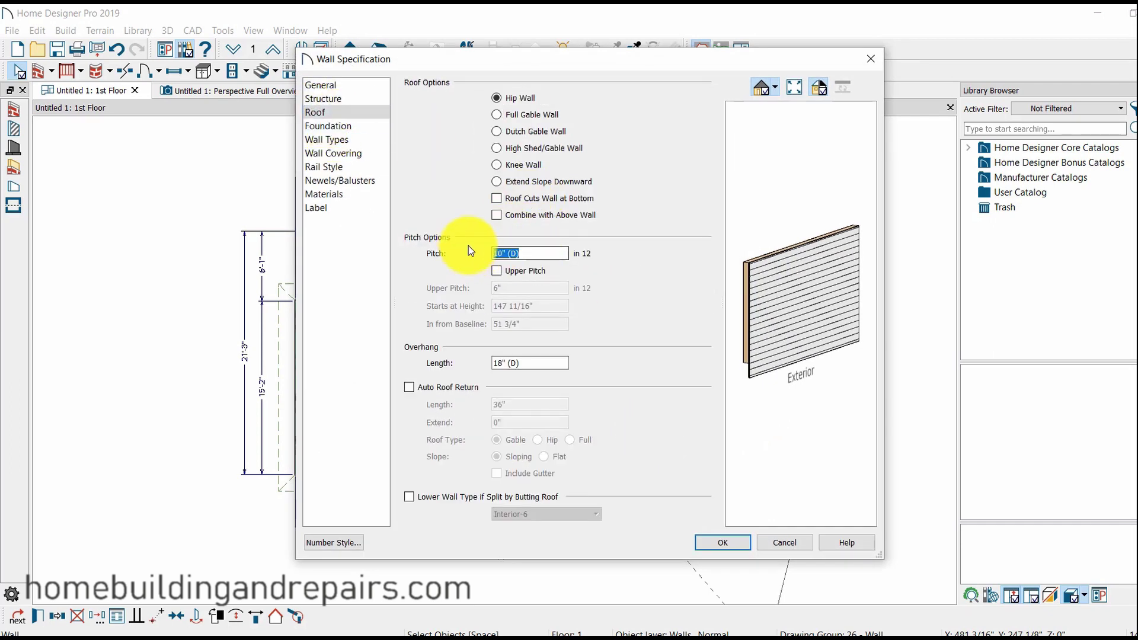
text(4)
key(Return)
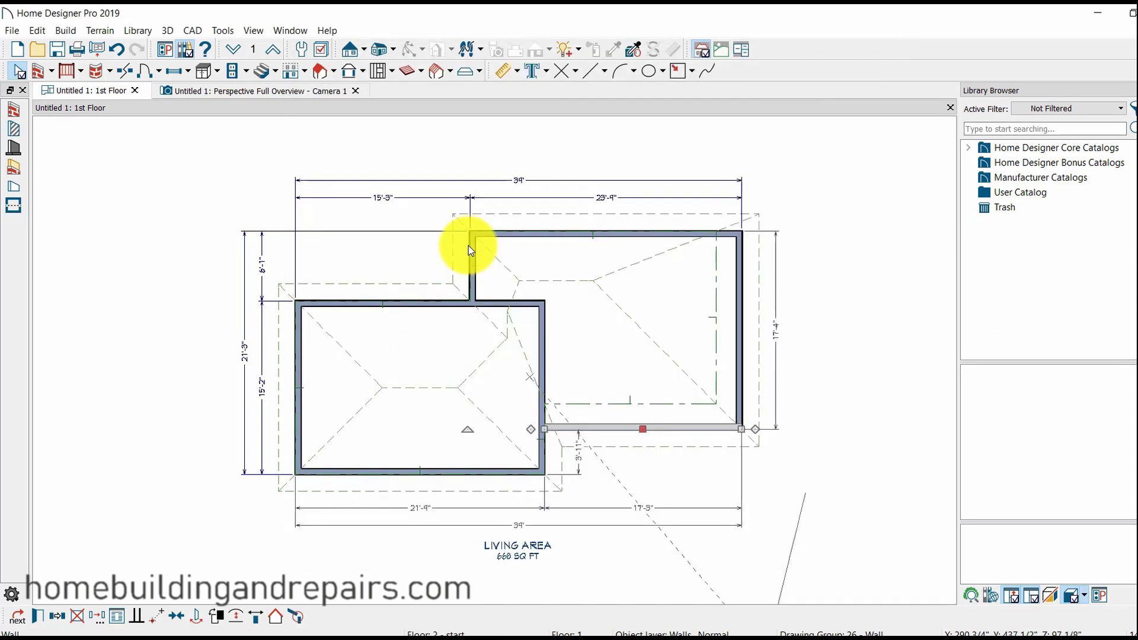
Set the roof pitch over the second block's upper wall to 4 in 12
double_click(602, 234)
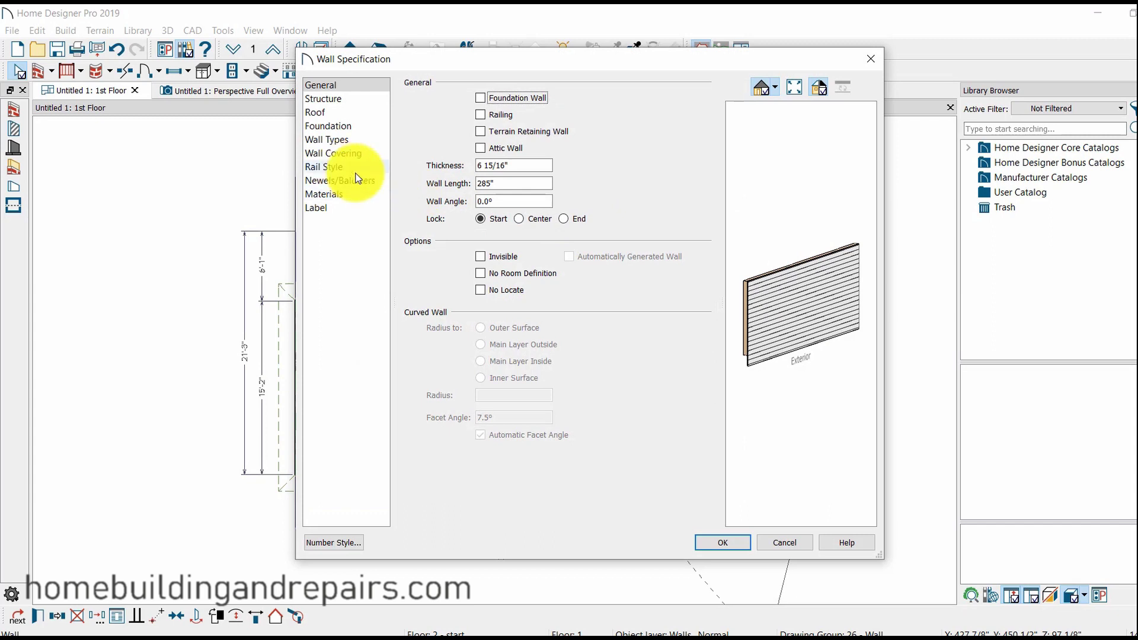
click(331, 114)
drag(526, 250, 487, 255)
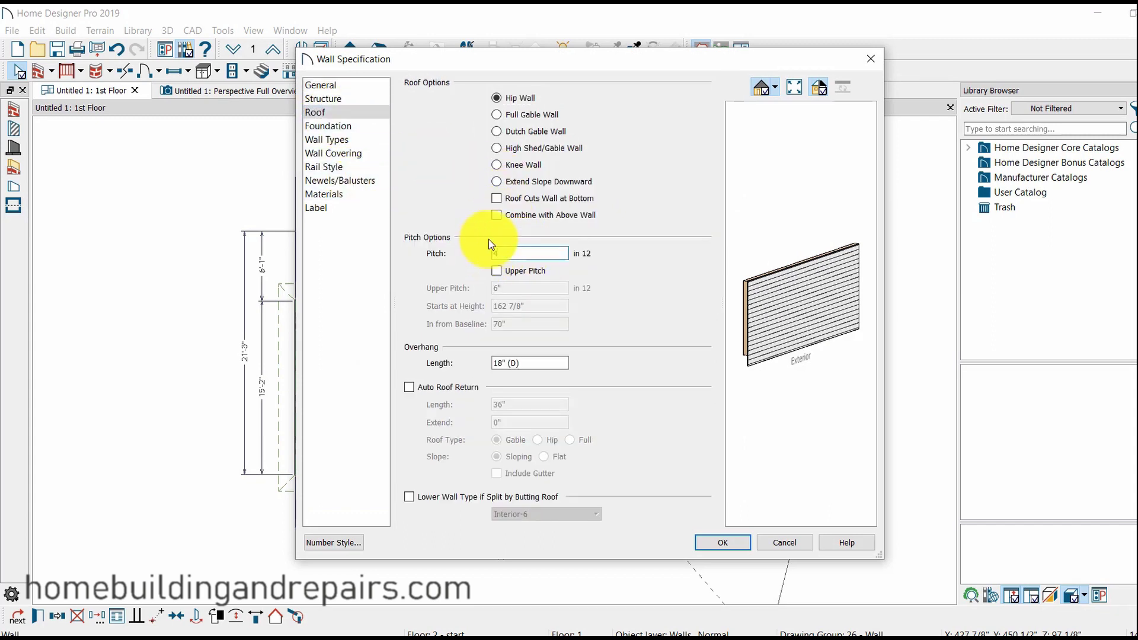
key(Return)
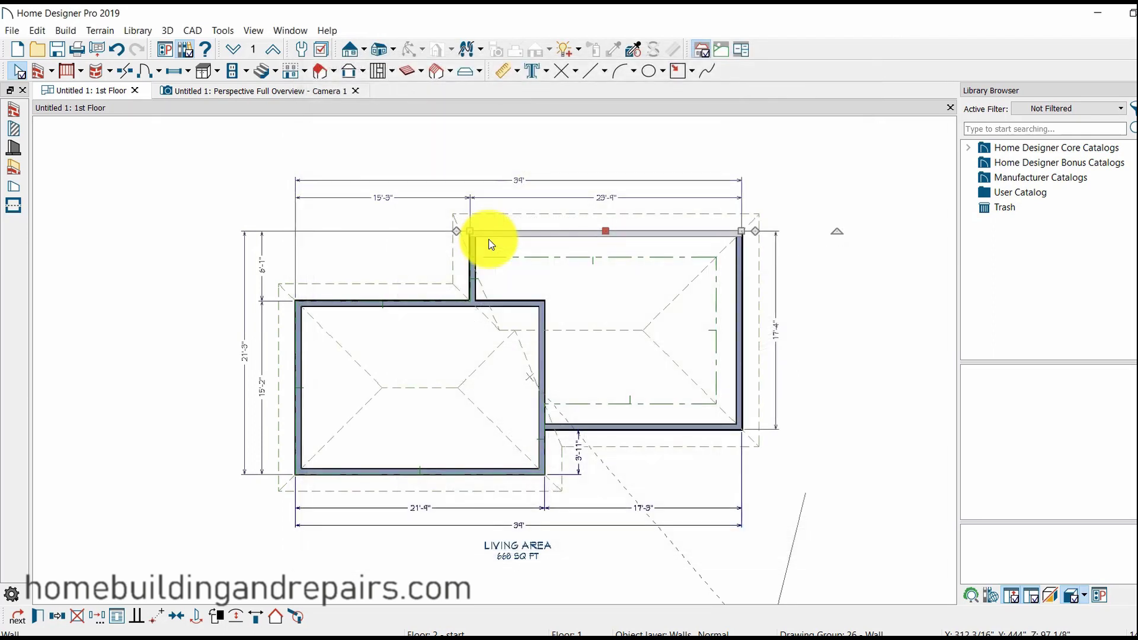
Set the roof pitch over the second block's short left wall to 4 in 12
double_click(473, 287)
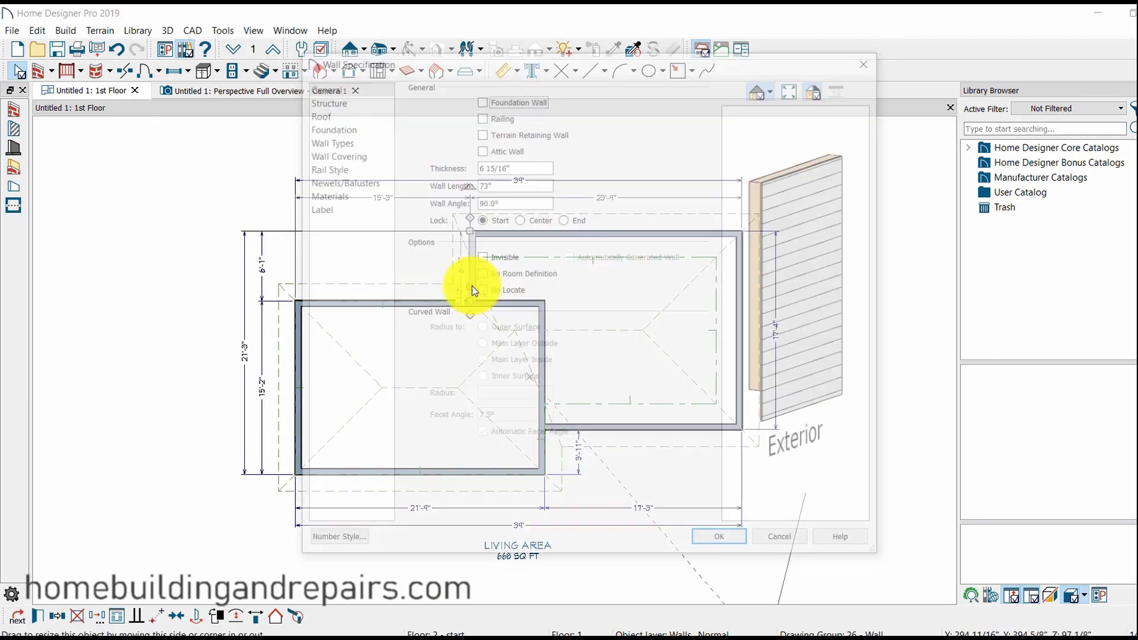
click(317, 116)
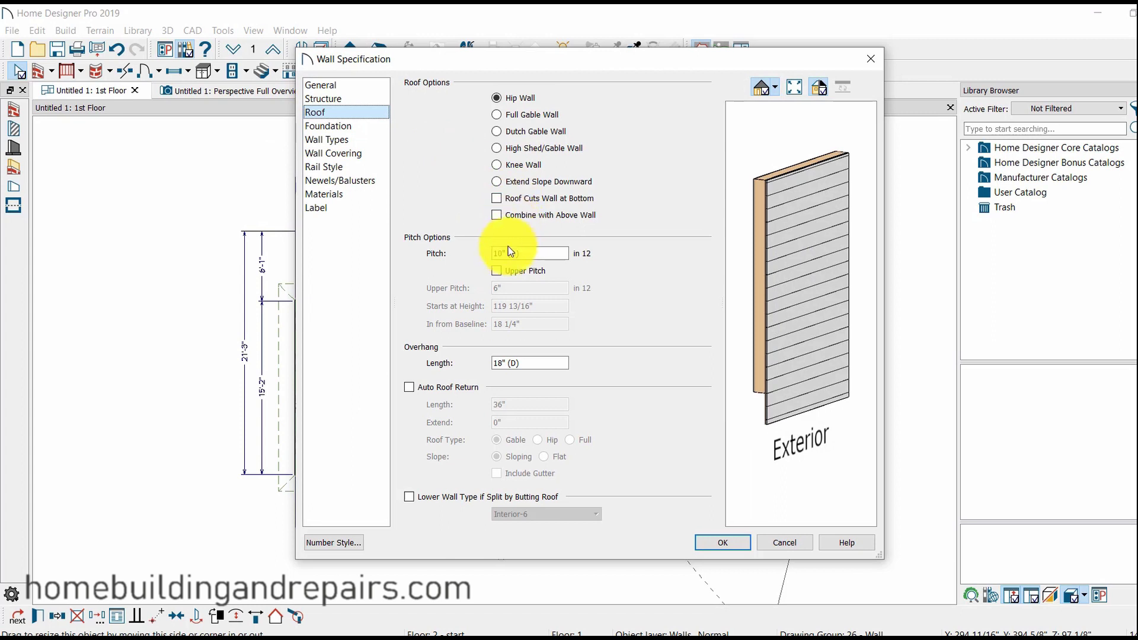
drag(519, 254, 490, 255)
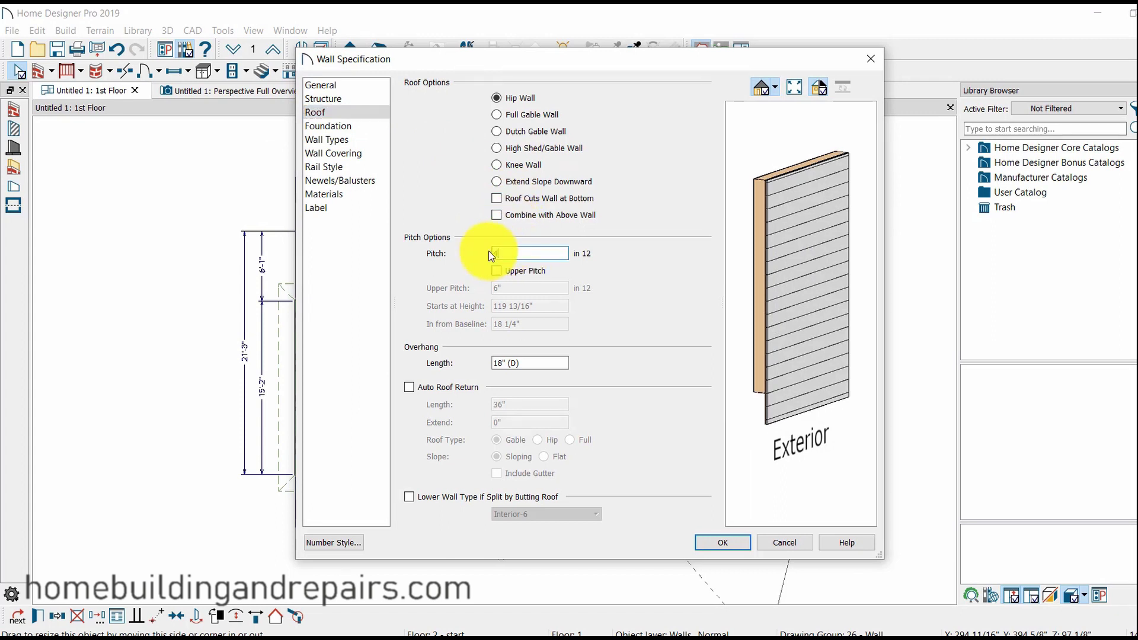
text(4)
key(Return)
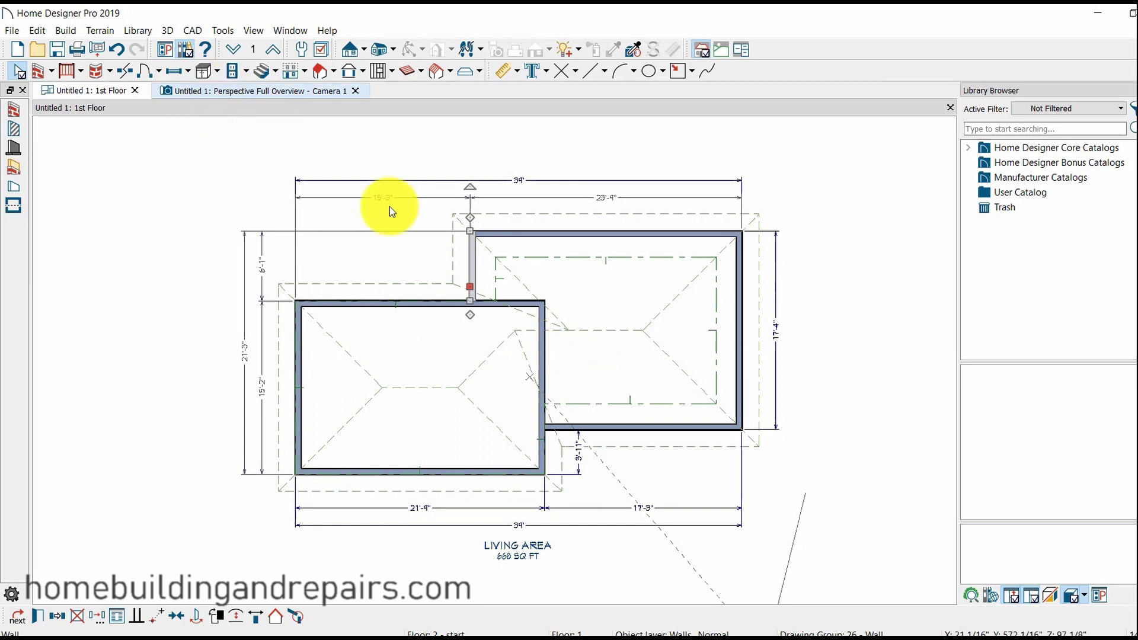
Examine where the roofs of the two blocks meet from several sides in the perspective overview, and compare their slopes with the floor plan
click(261, 91)
drag(571, 447, 463, 393)
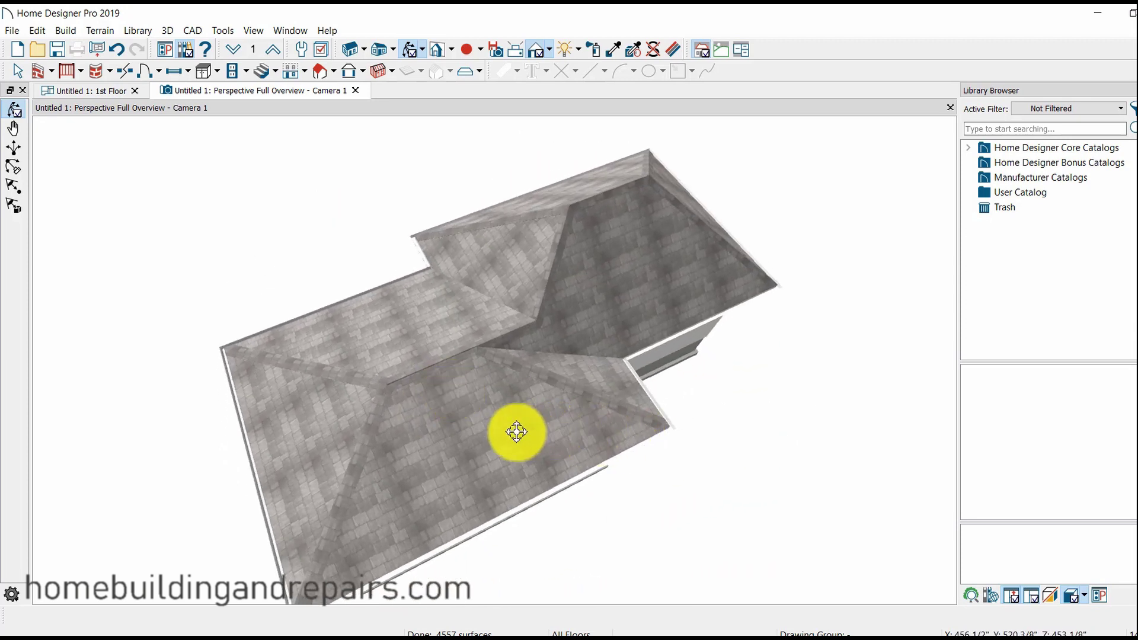
drag(442, 472, 482, 513)
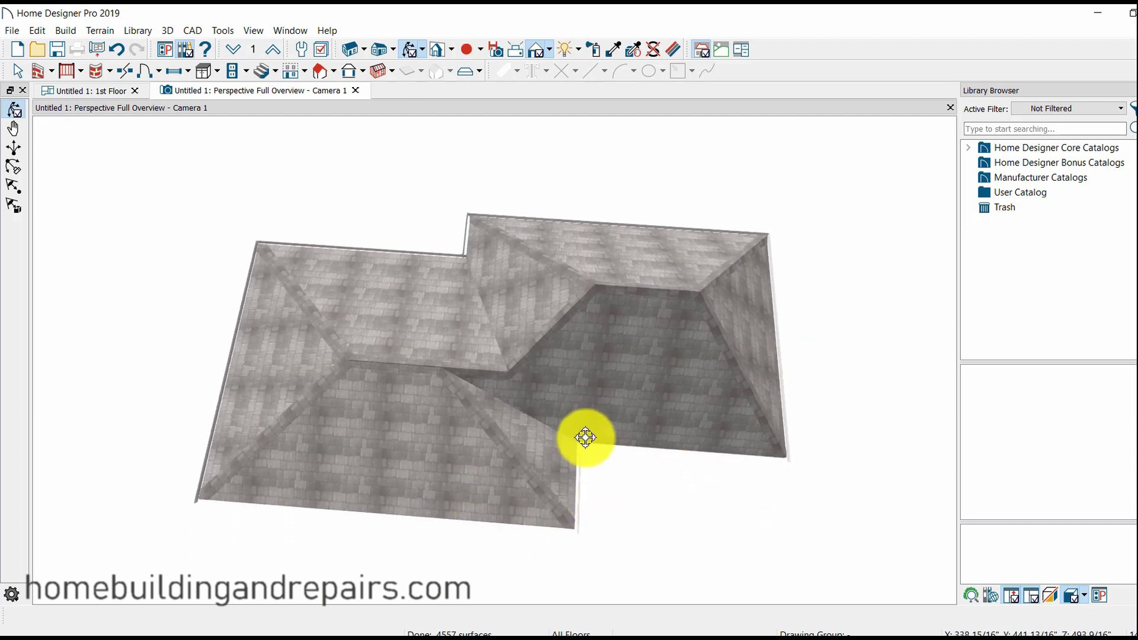
drag(640, 434, 467, 369)
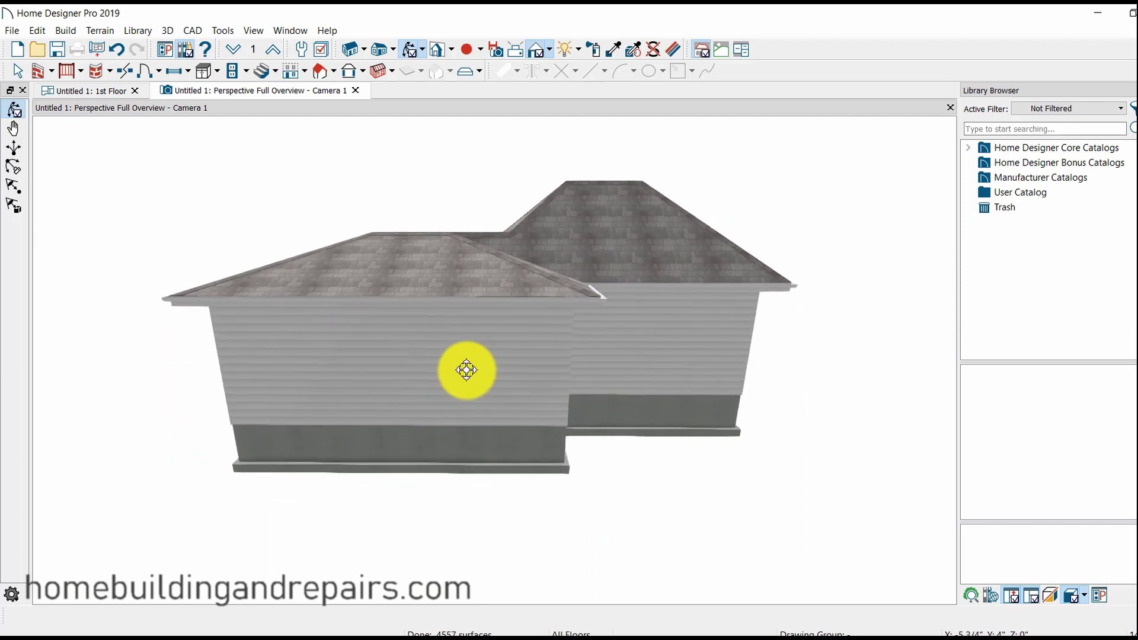
drag(312, 310, 620, 318)
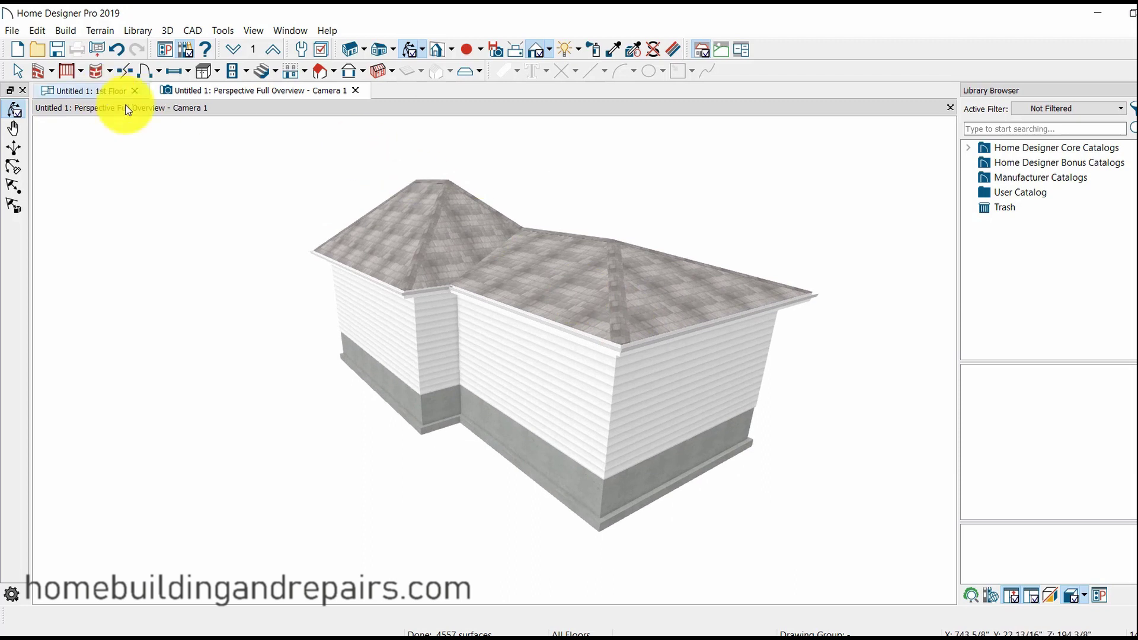
click(116, 91)
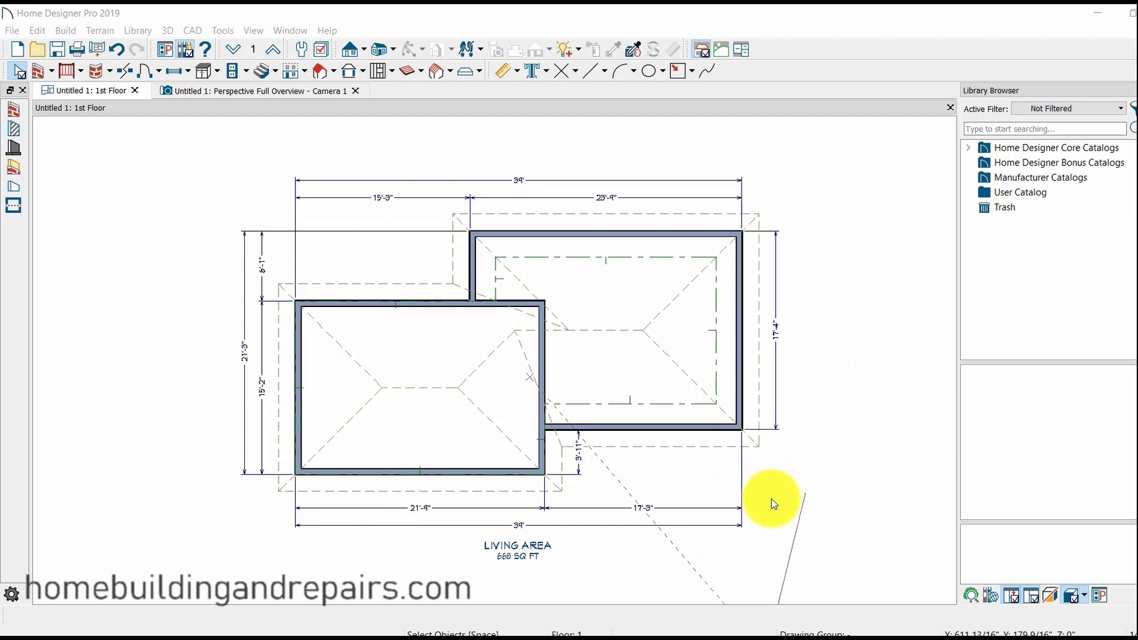
click(262, 95)
drag(513, 424, 411, 436)
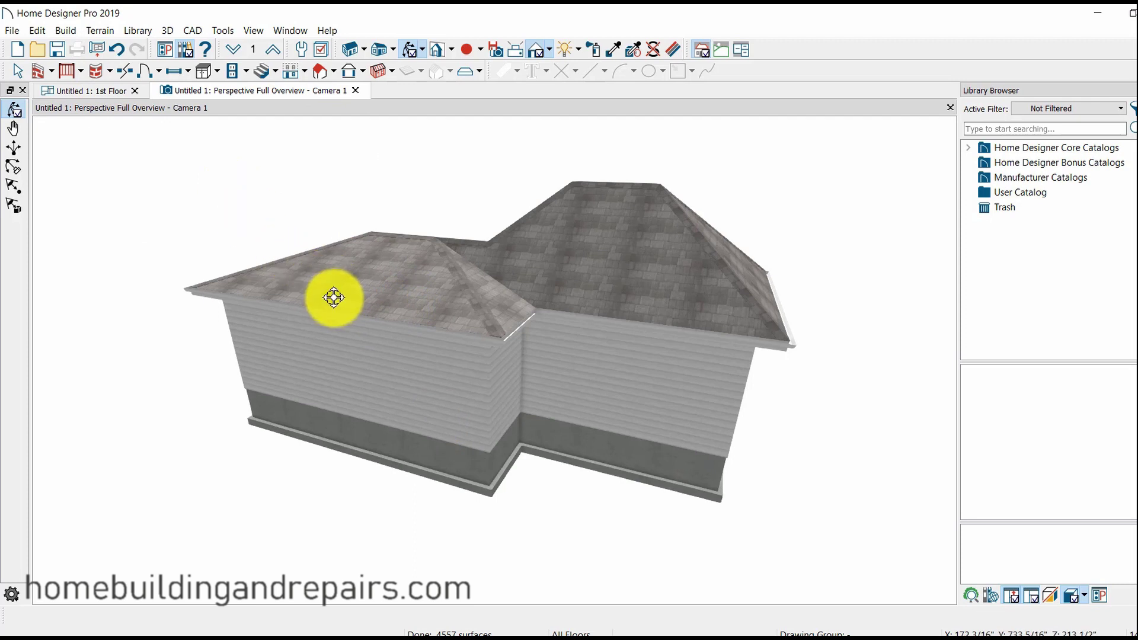
mouse_move(247, 355)
mouse_down()
mouse_move(526, 406)
mouse_move(658, 399)
mouse_move(663, 385)
mouse_up()
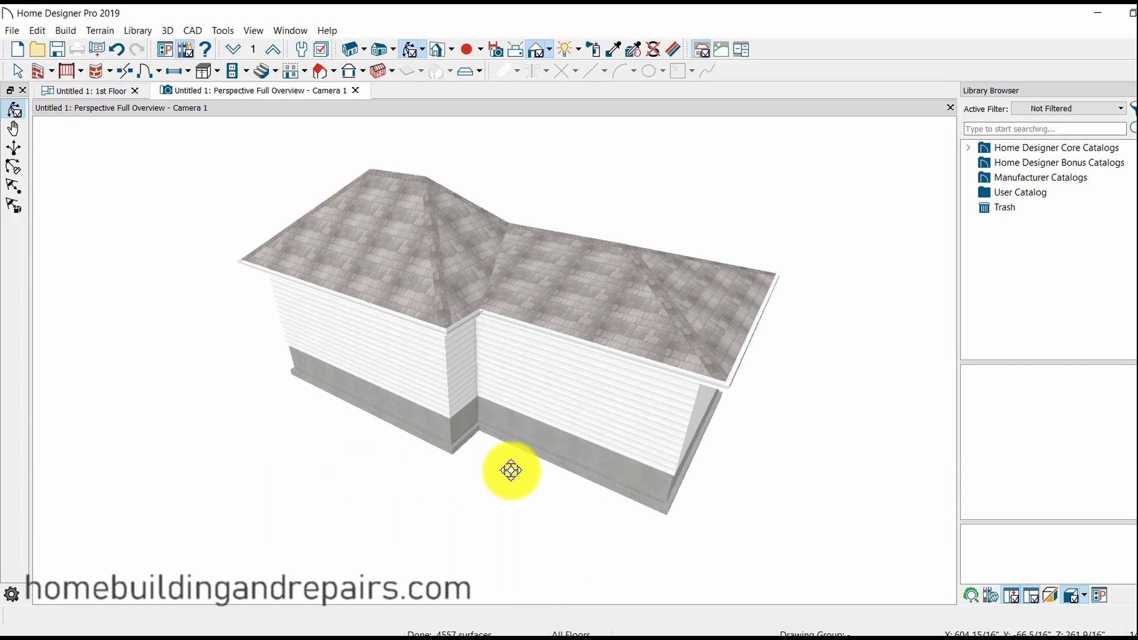
drag(573, 474, 434, 464)
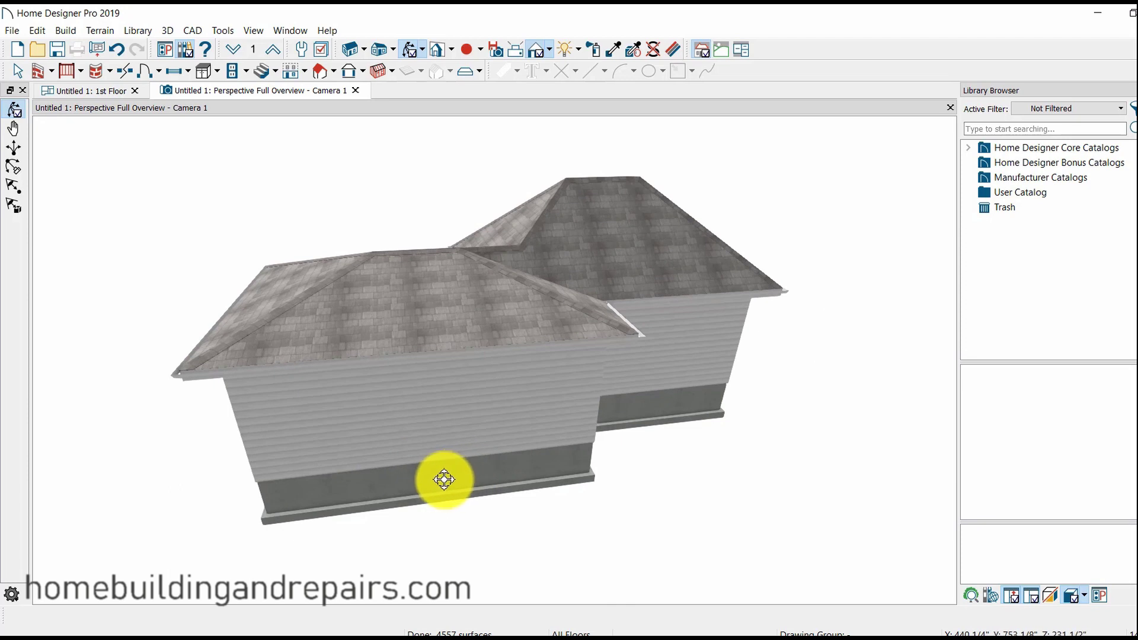
drag(348, 480, 630, 475)
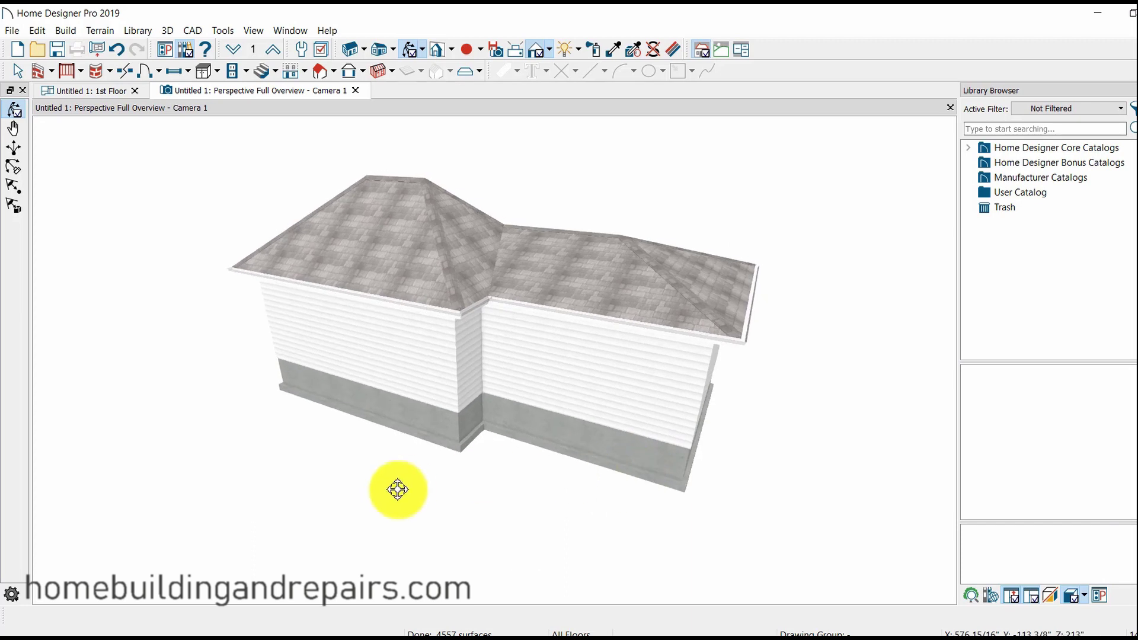